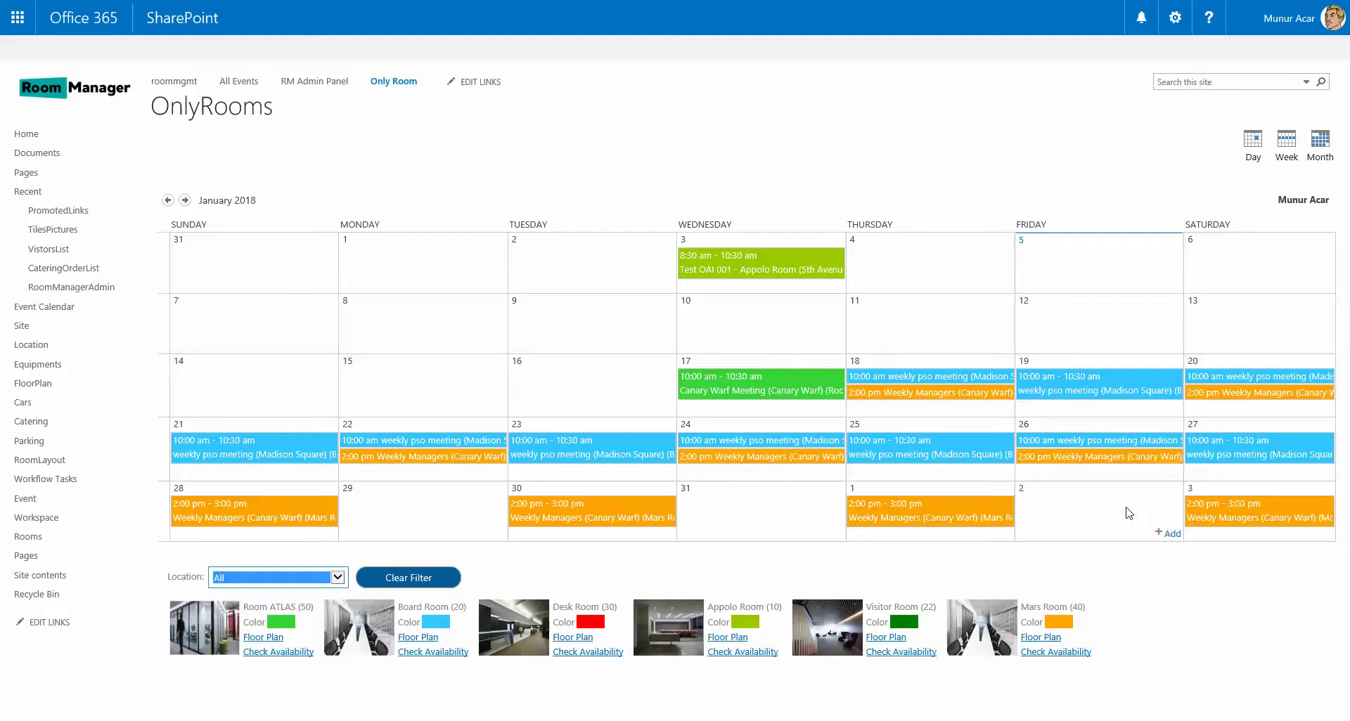
Open the Rooms picture library from Site contents, cancelling the Add a picture dialog.
left_click(1175, 18)
left_click(1127, 211)
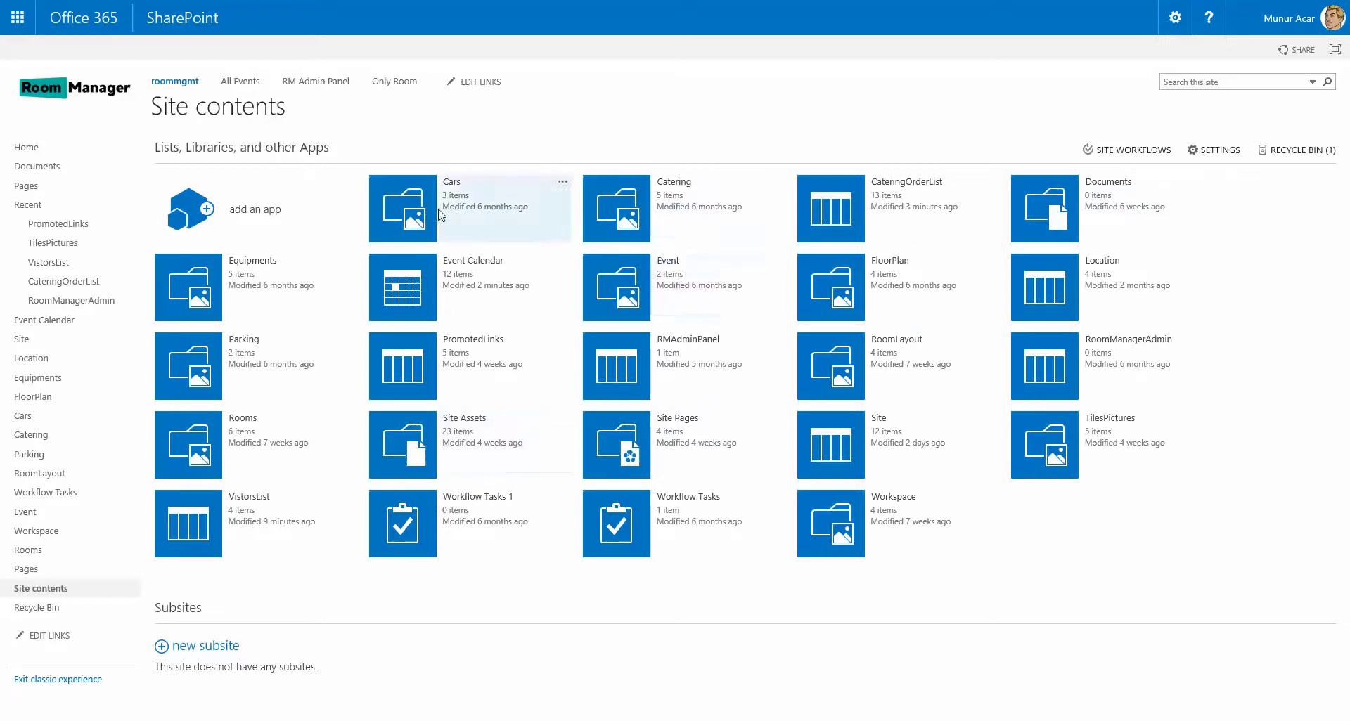
left_click(192, 445)
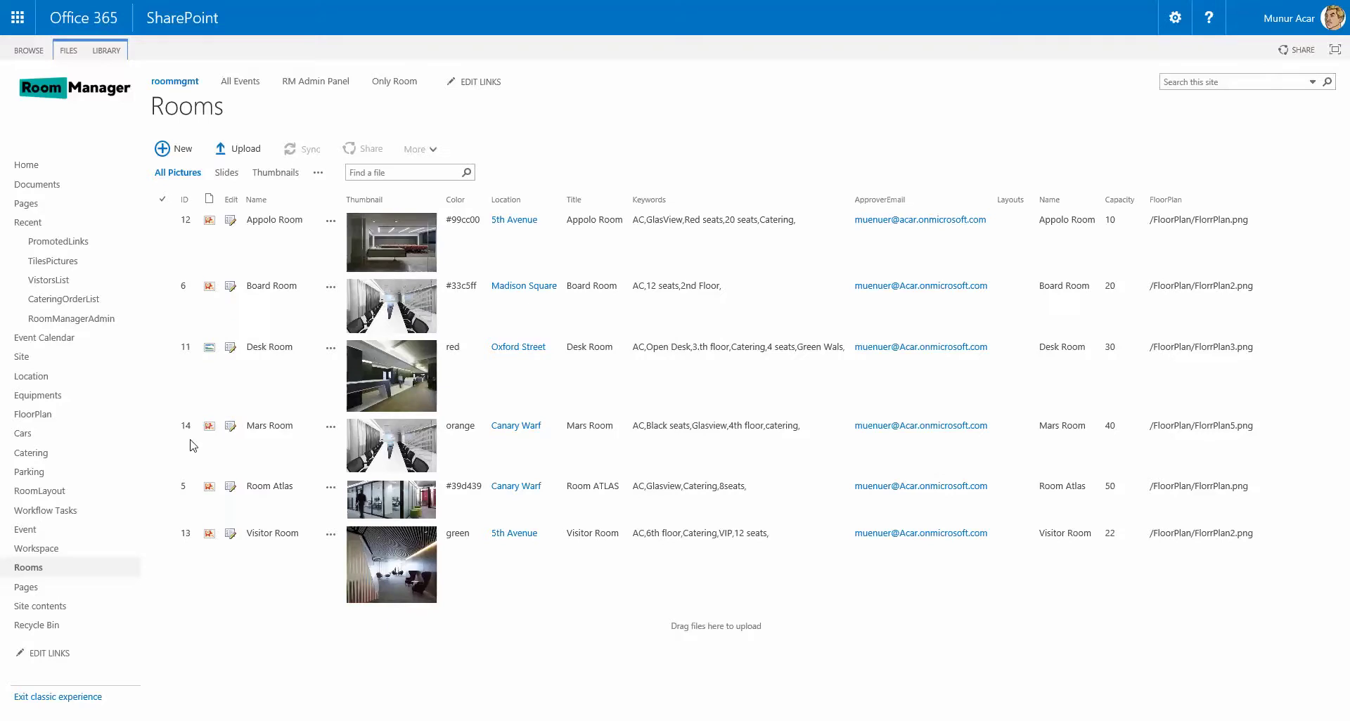
left_click(180, 150)
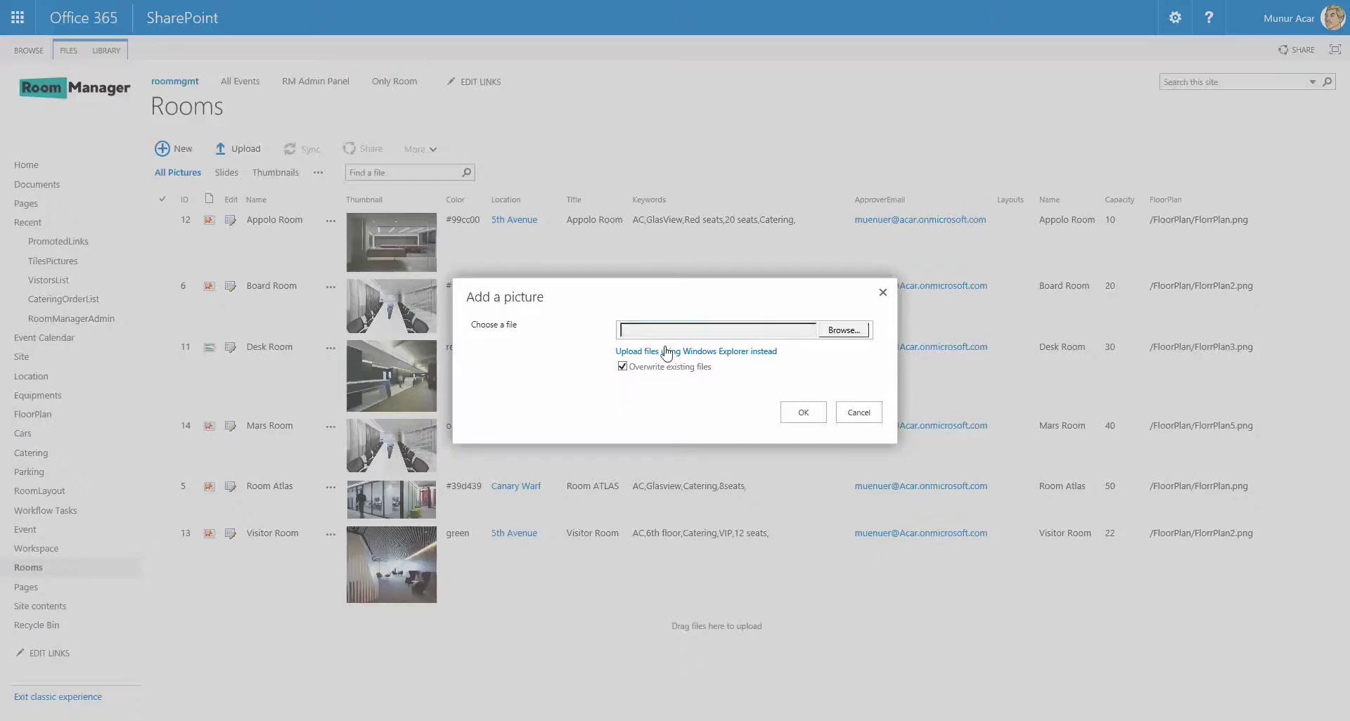
left_click(859, 412)
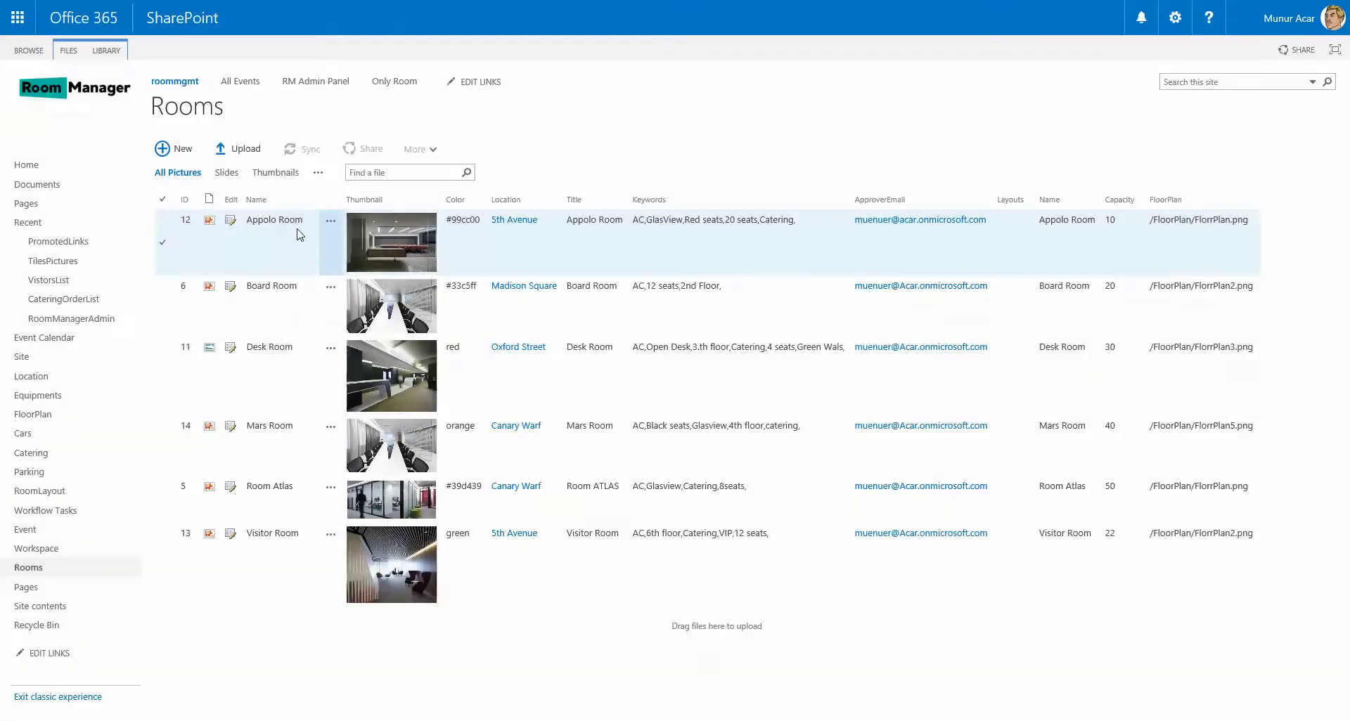
left_click(231, 222)
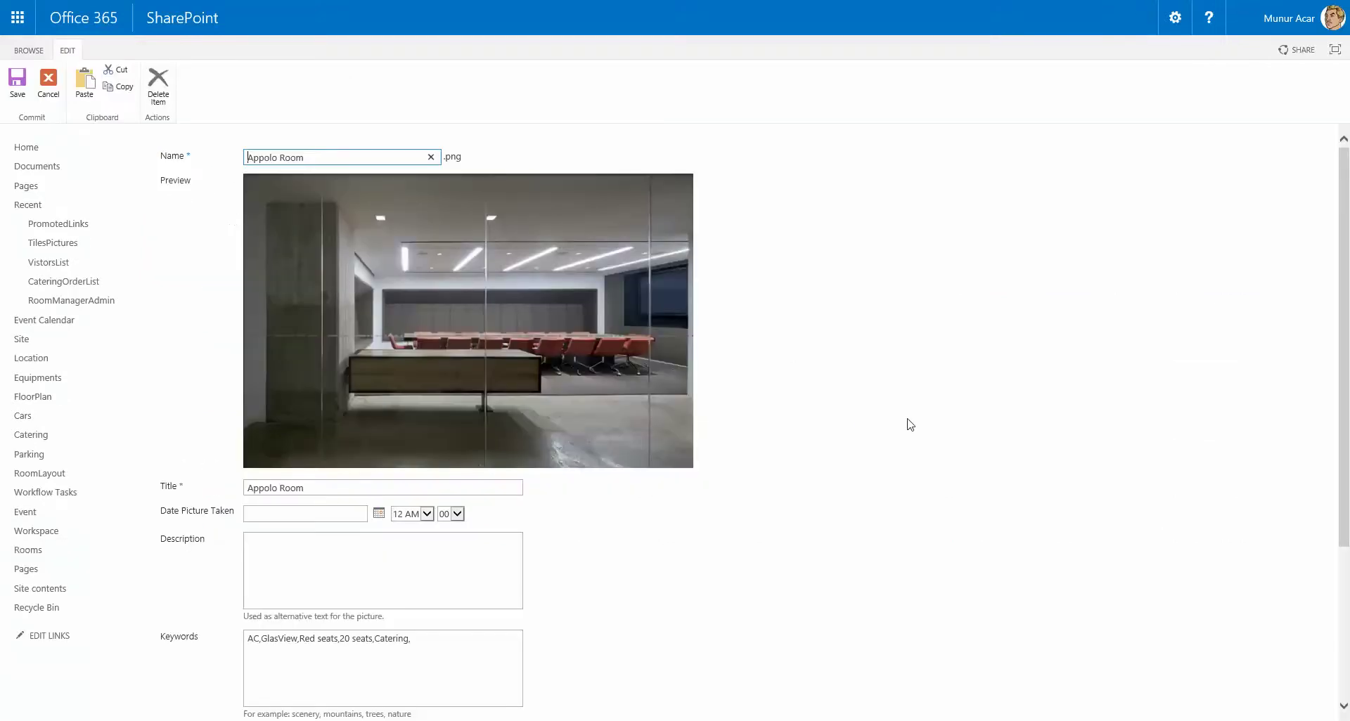
scroll(911, 425, "down", 3)
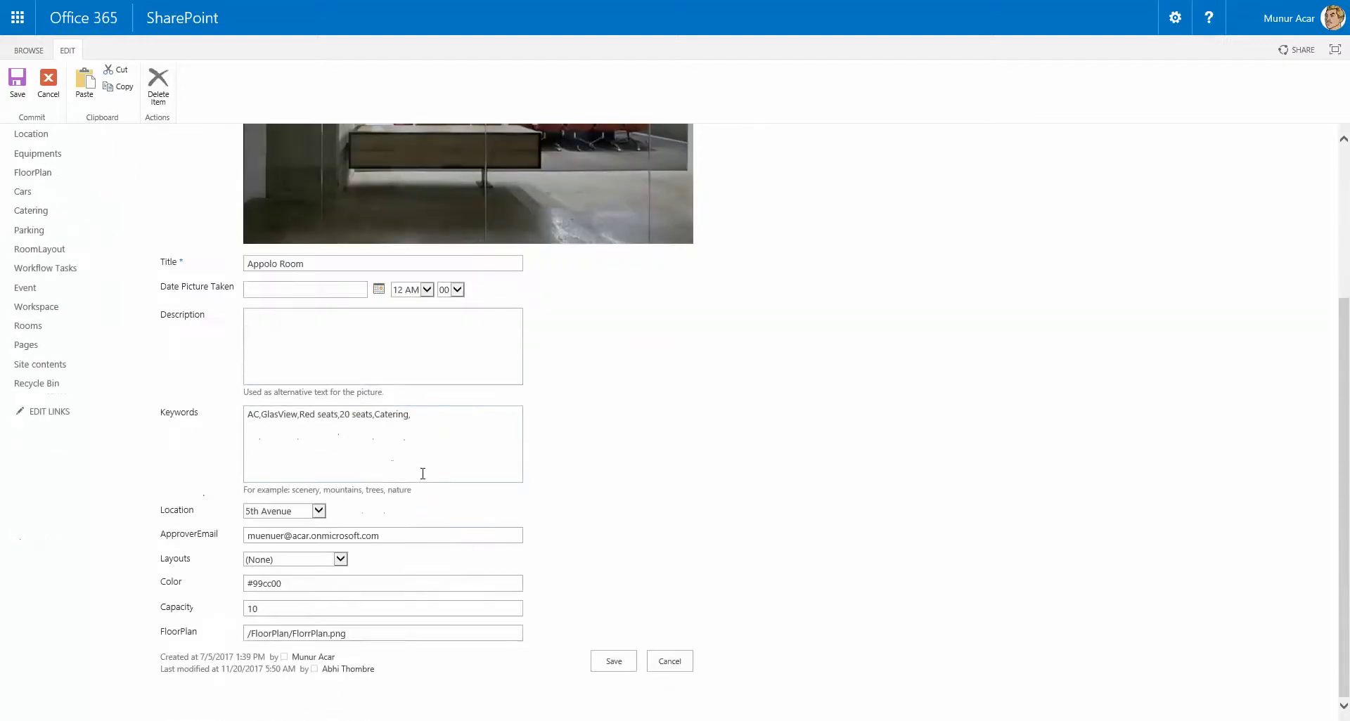
left_click_drag(422, 474, 253, 422)
left_click(660, 443)
left_click(485, 537)
left_click(512, 536)
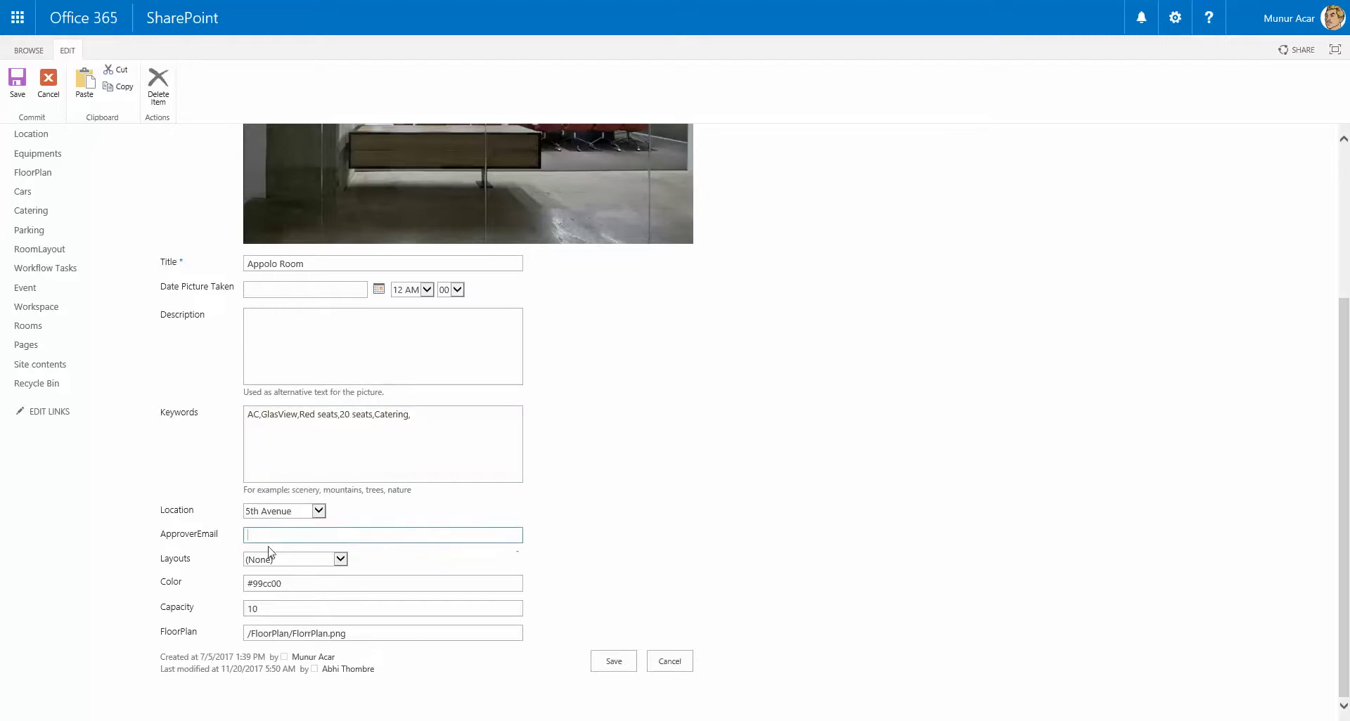
left_click(288, 537)
left_click(341, 559)
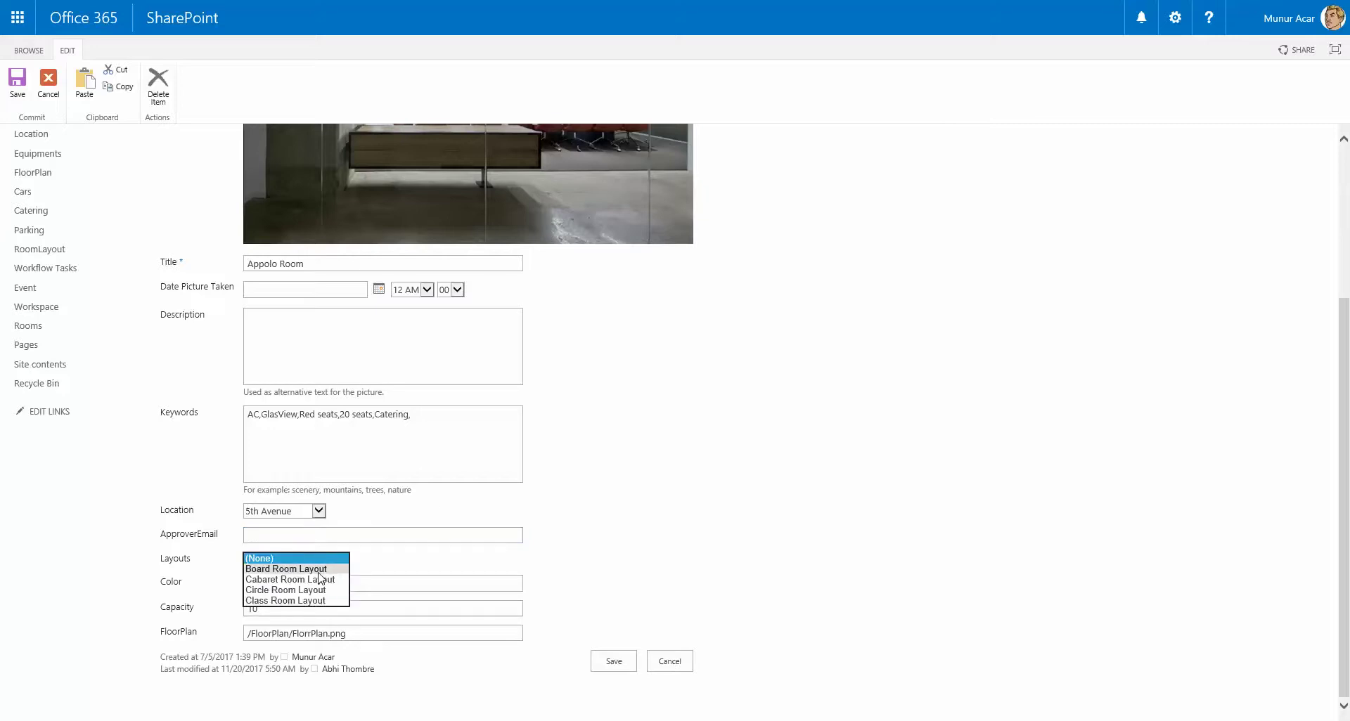
left_click(318, 577)
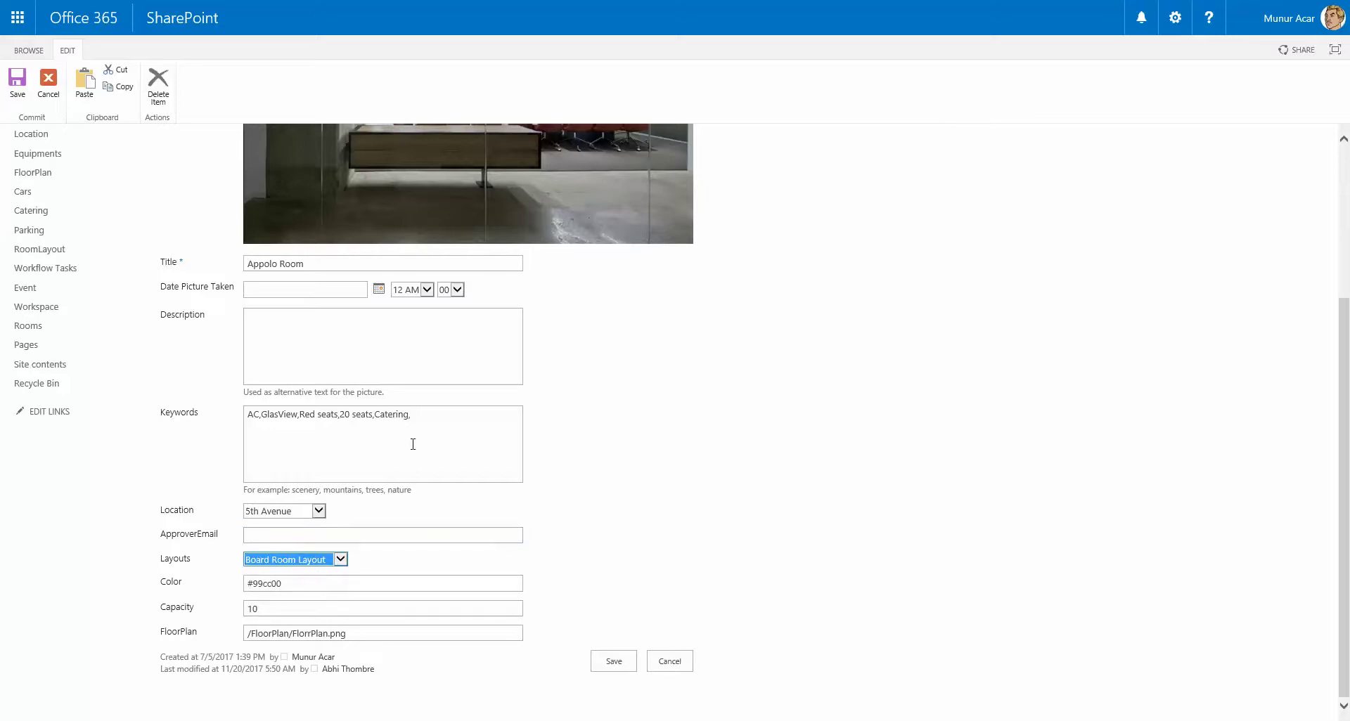
left_click(333, 581)
left_click(330, 609)
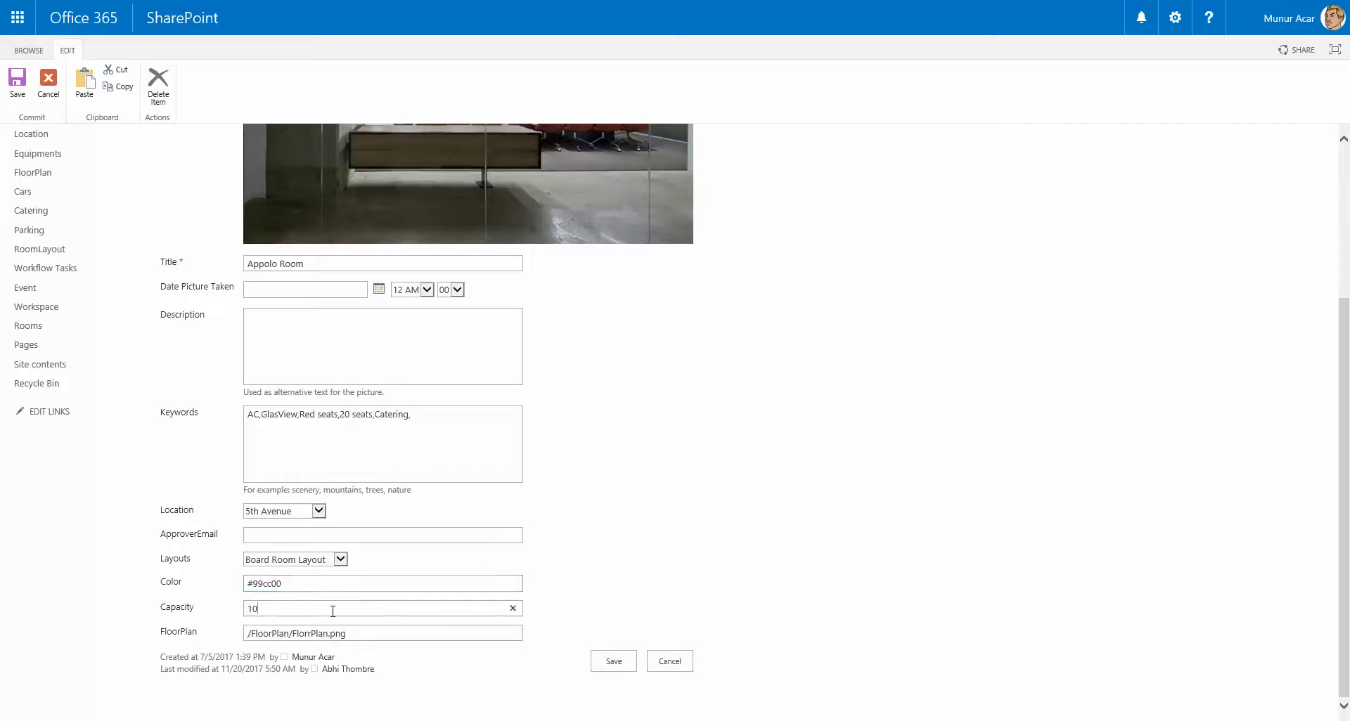
left_click(380, 633)
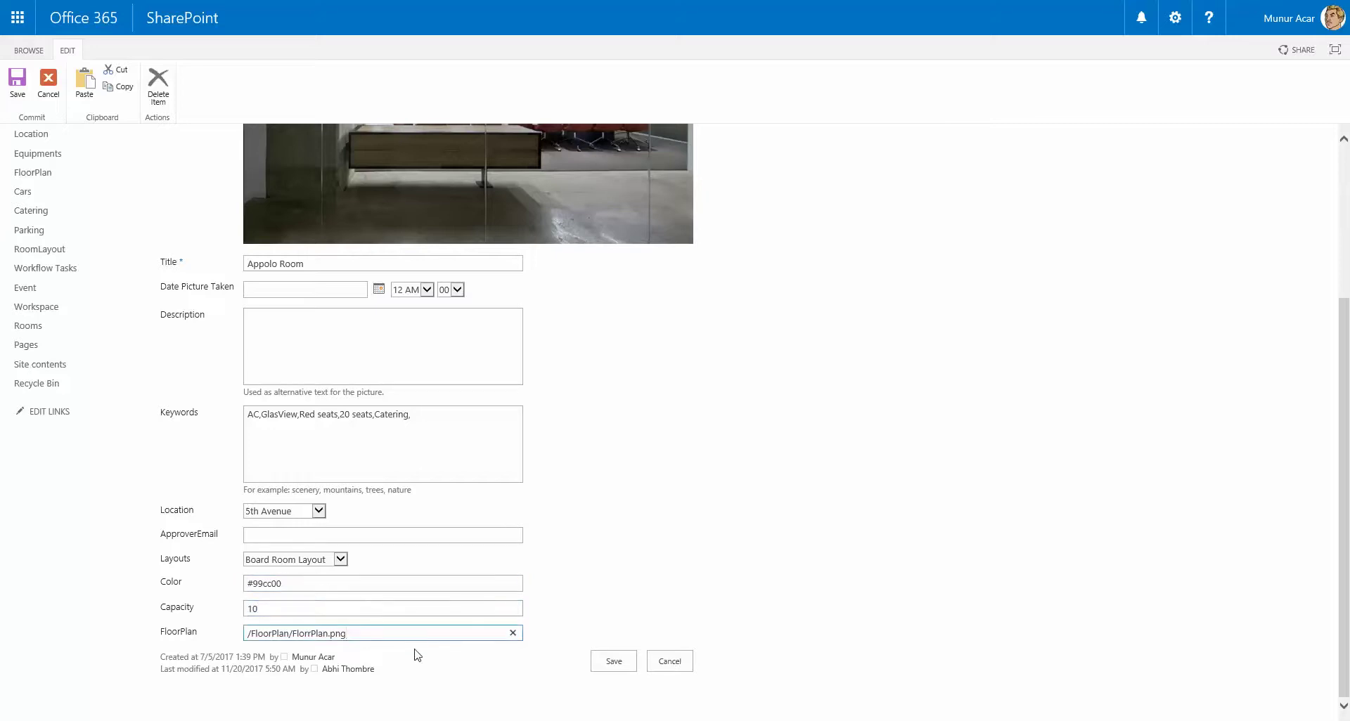
left_click(669, 661)
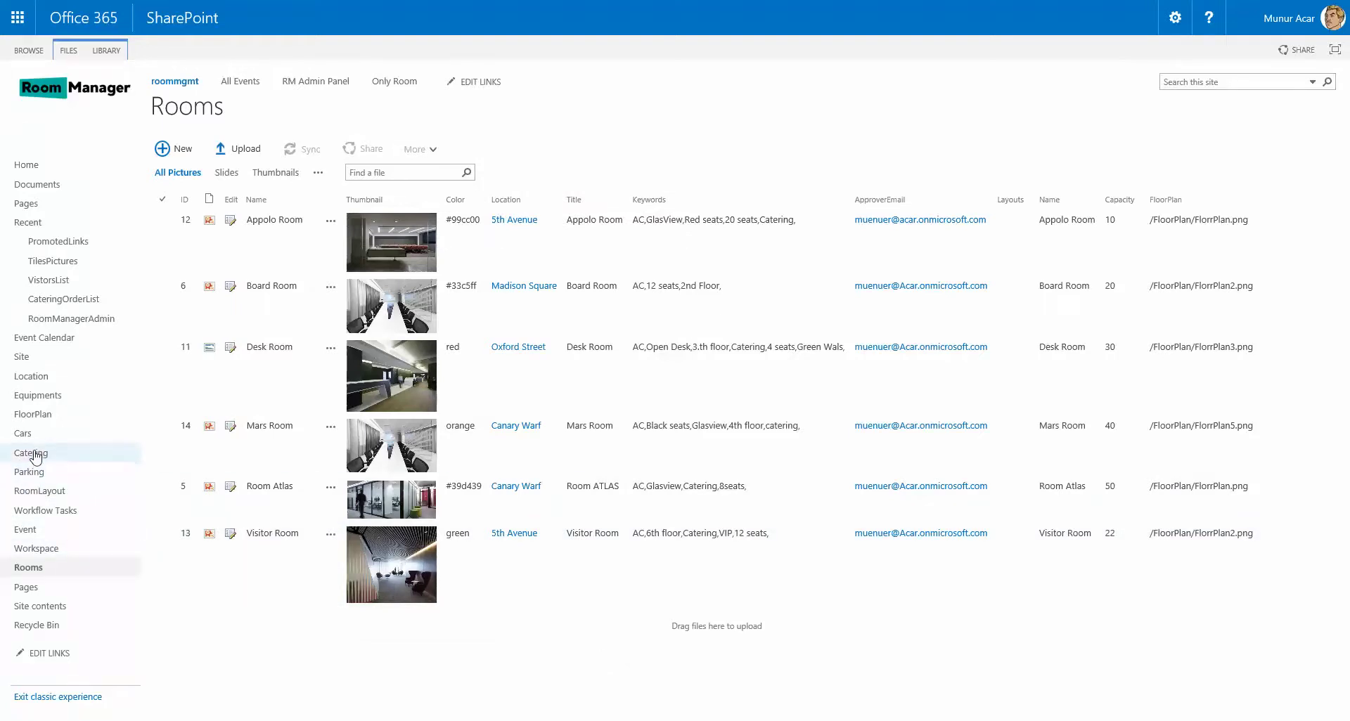
Look through the Catering, Parking and Cars libraries, then go to the Only Room calendar.
left_click(35, 454)
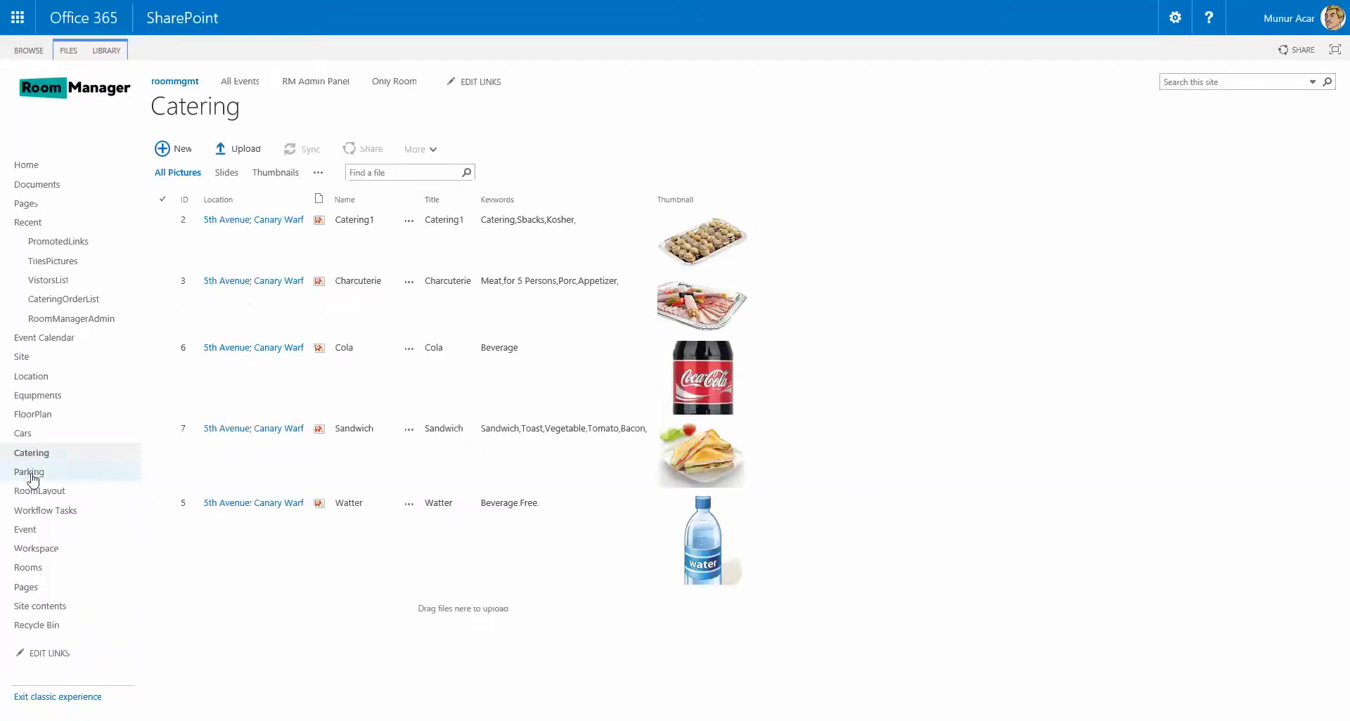
left_click(31, 477)
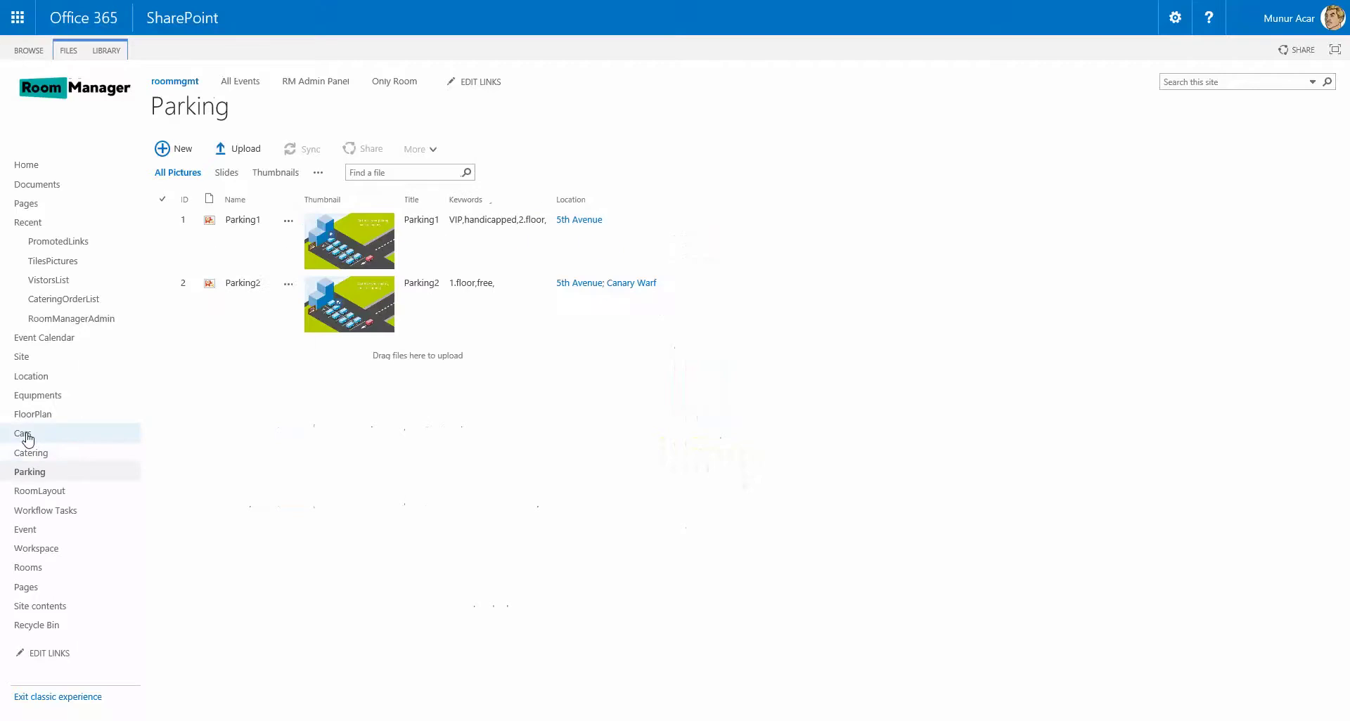
left_click(29, 439)
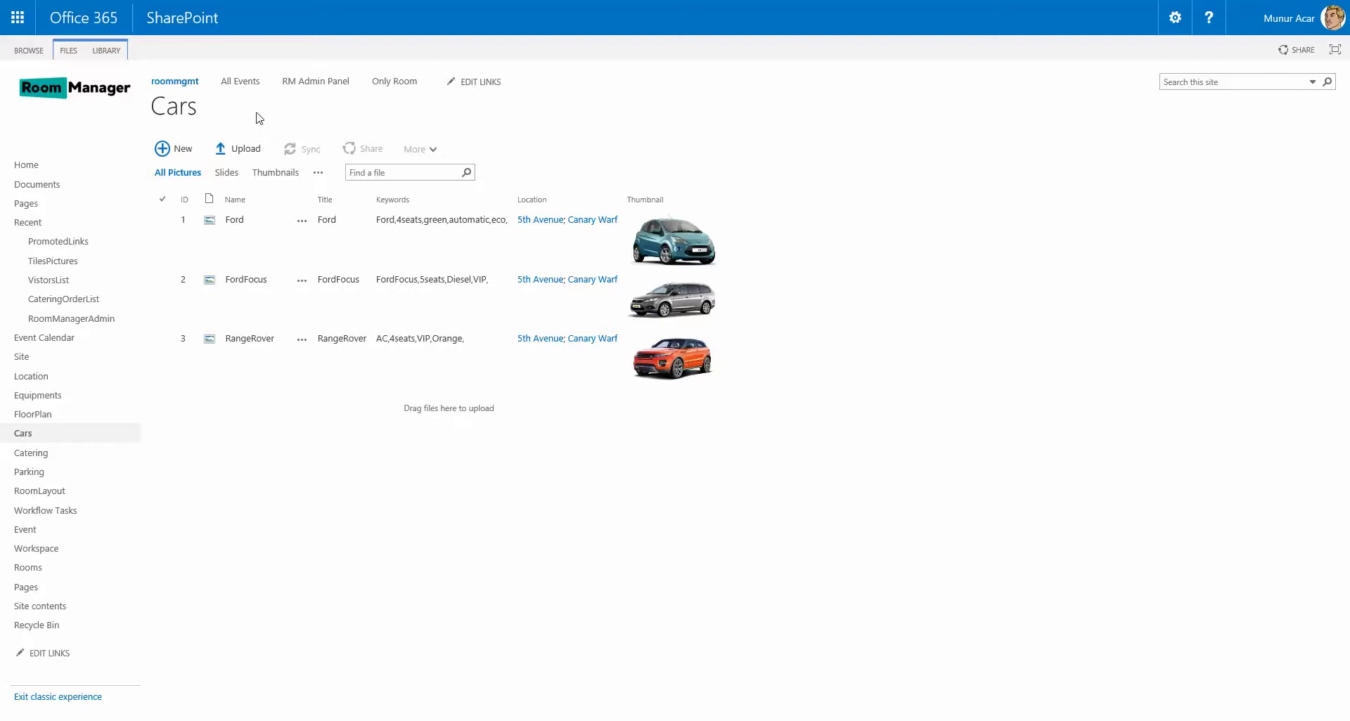
left_click(400, 90)
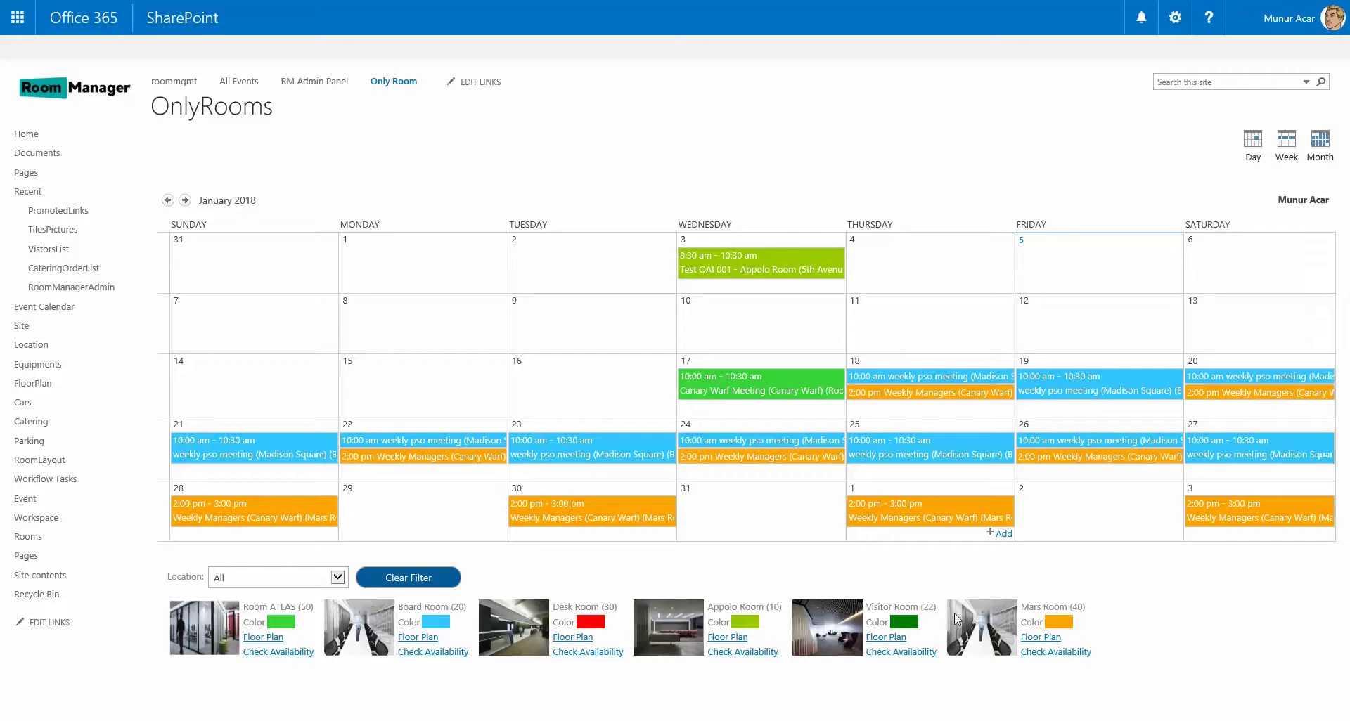
left_click(1291, 156)
left_click(1248, 160)
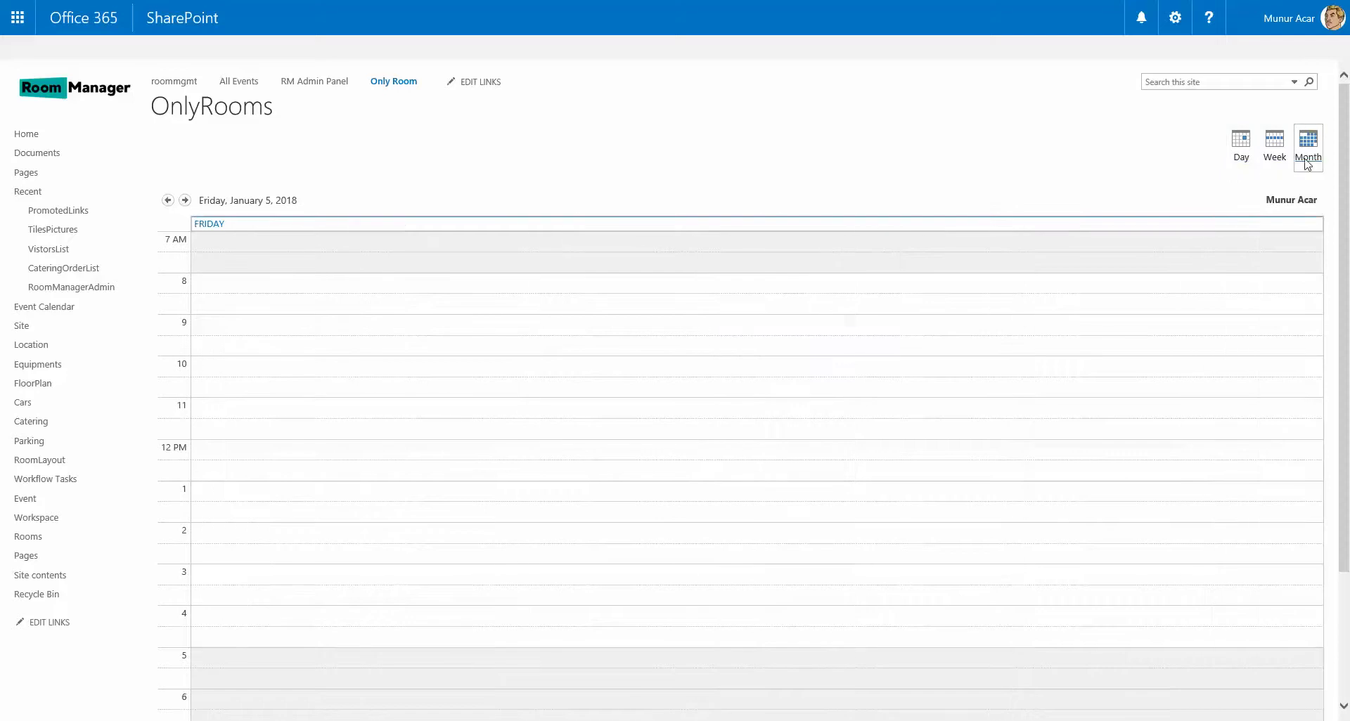
left_click(1309, 158)
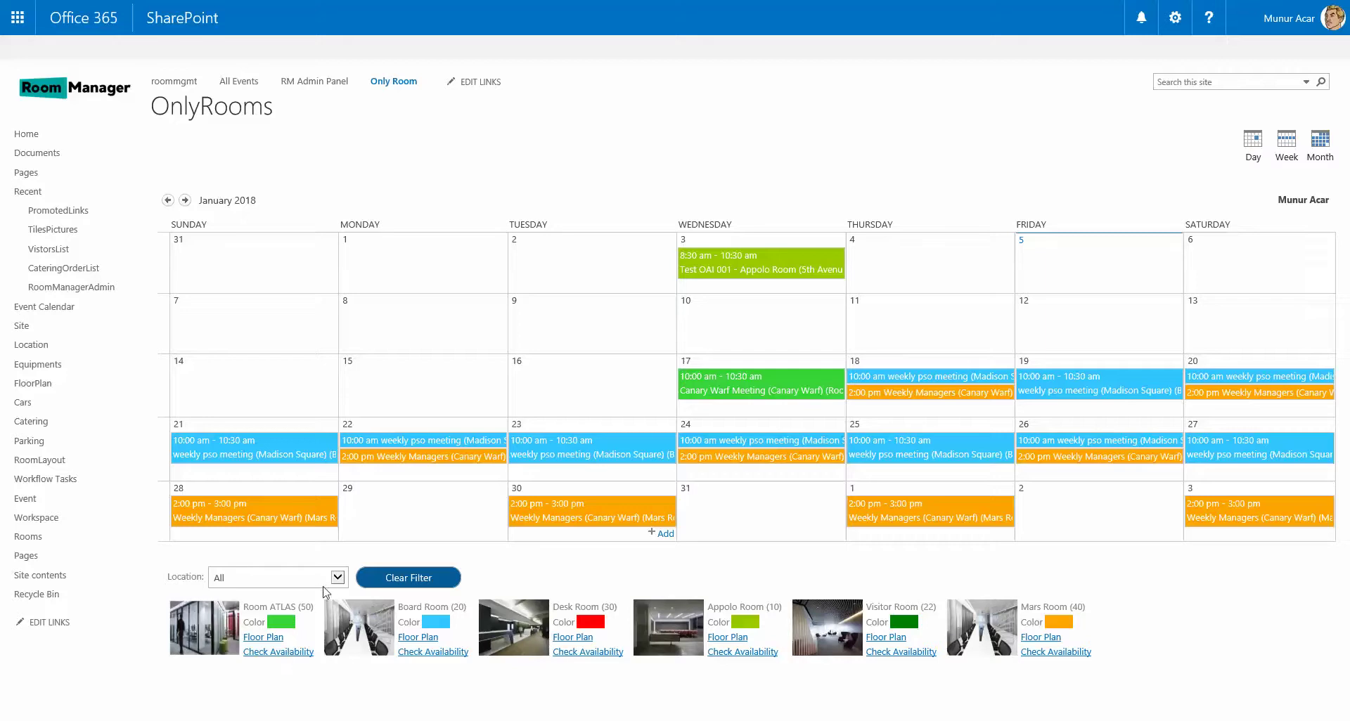
left_click(338, 578)
left_click(298, 588)
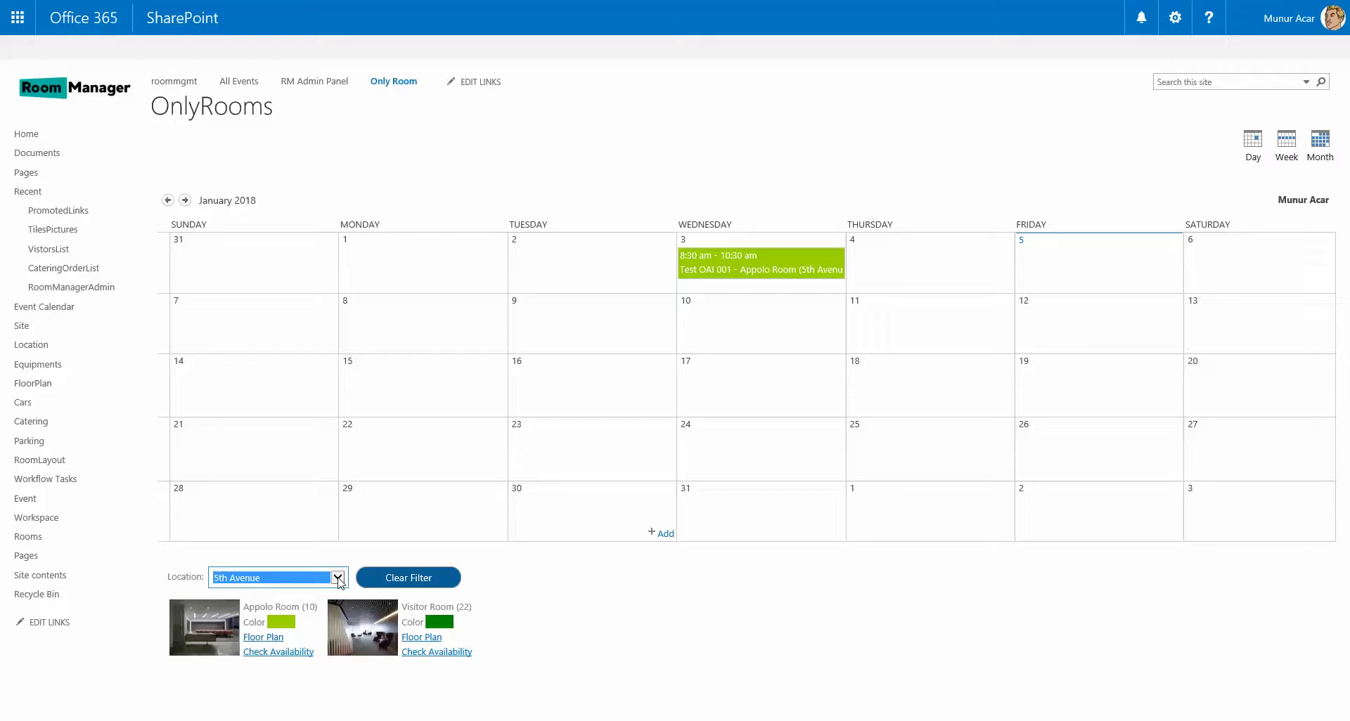
left_click(338, 578)
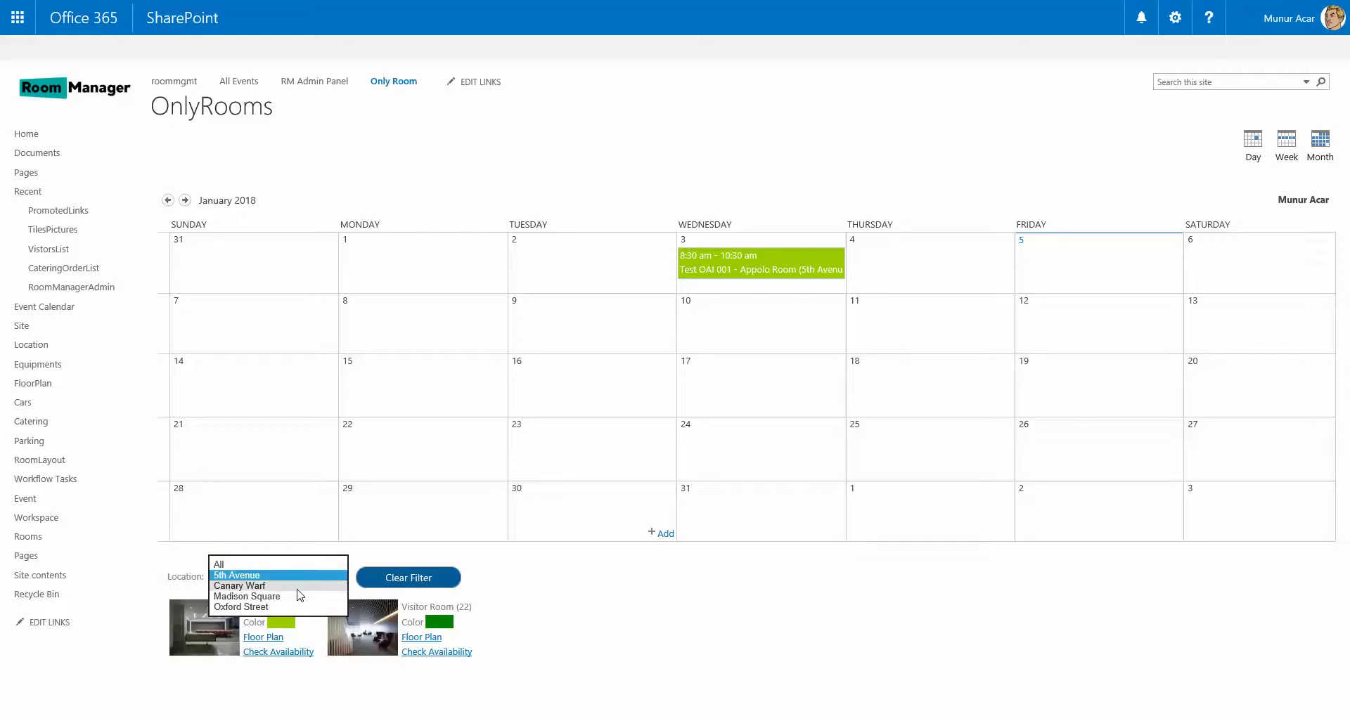
left_click(301, 587)
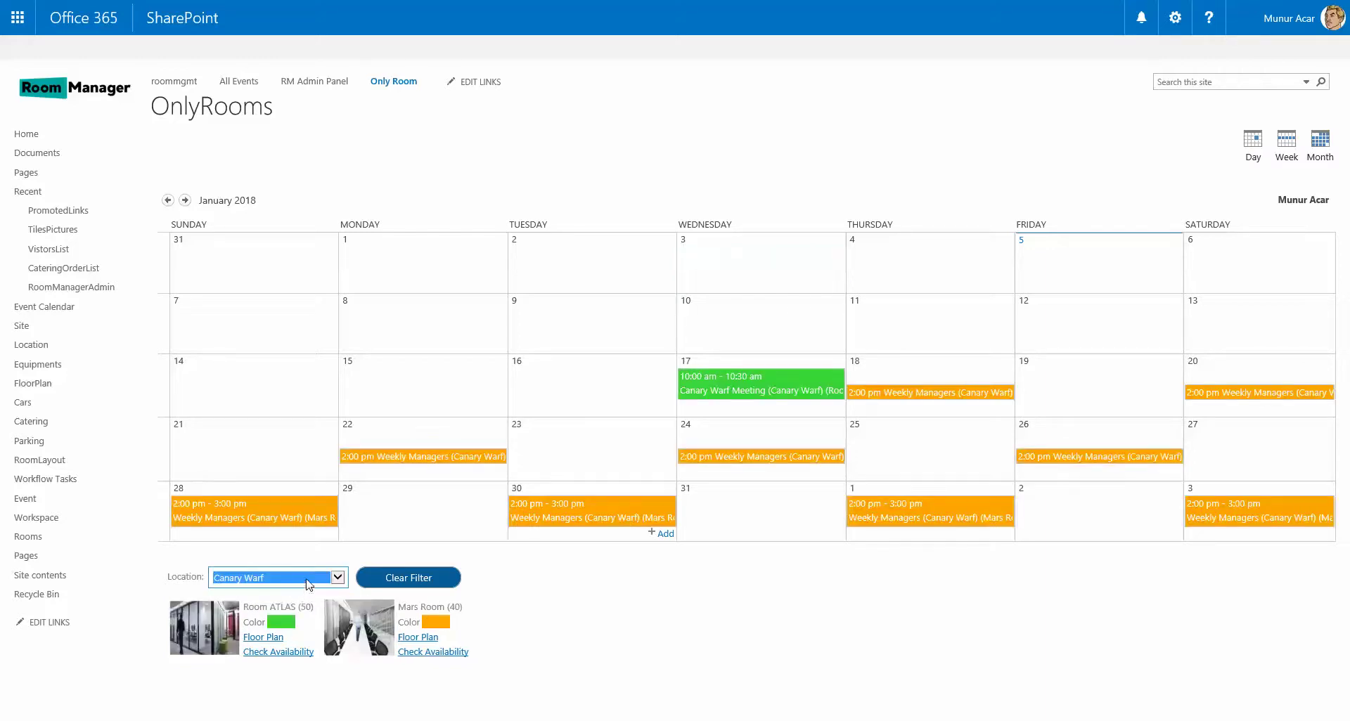
left_click(302, 578)
left_click(294, 553)
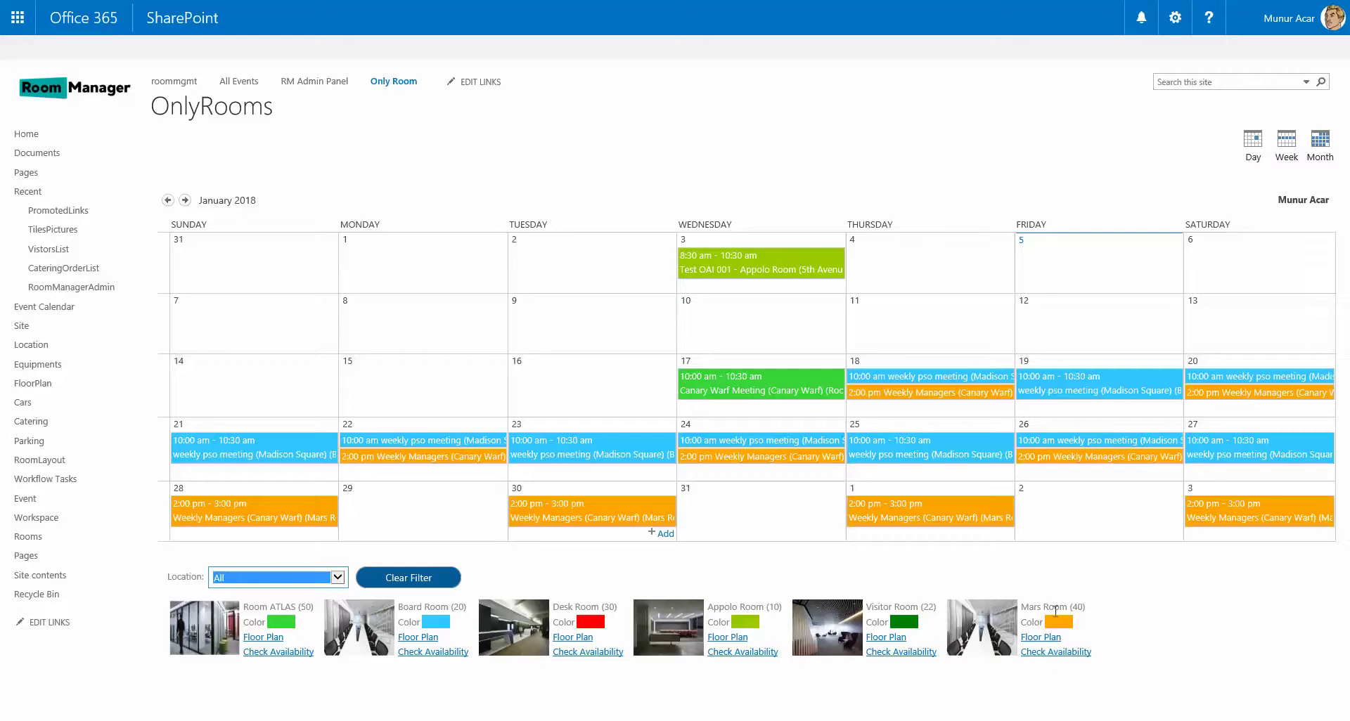
left_click(1052, 656)
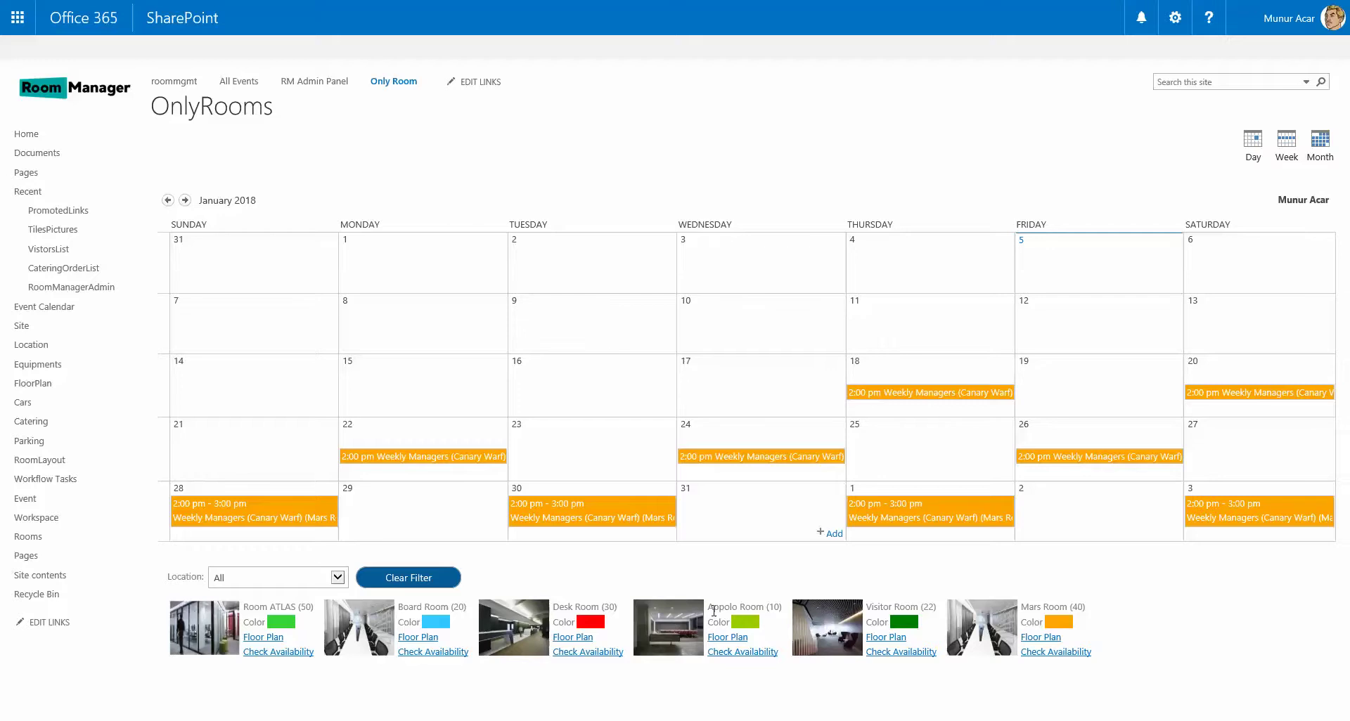
left_click(418, 579)
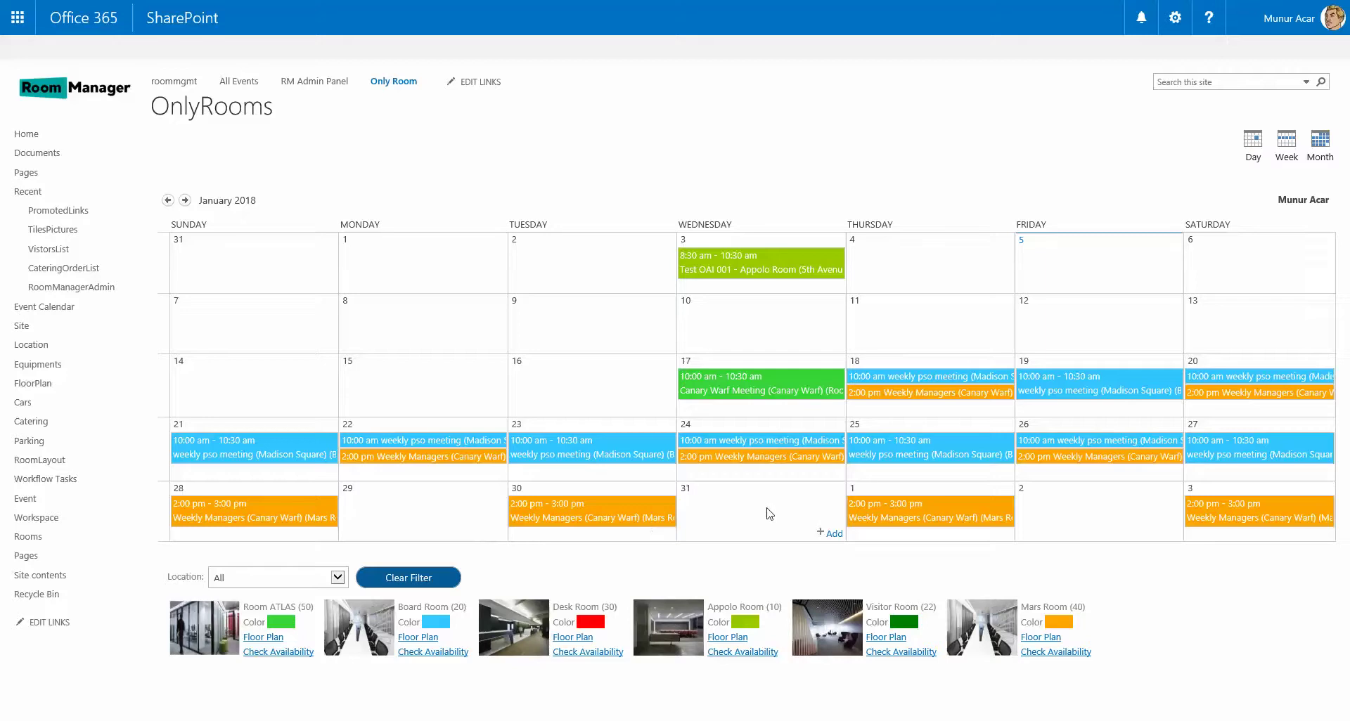
Start a new 9:30 booking on Friday, January 5 titled ATLAS Cloud001.
left_click(1021, 241)
double_click(644, 355)
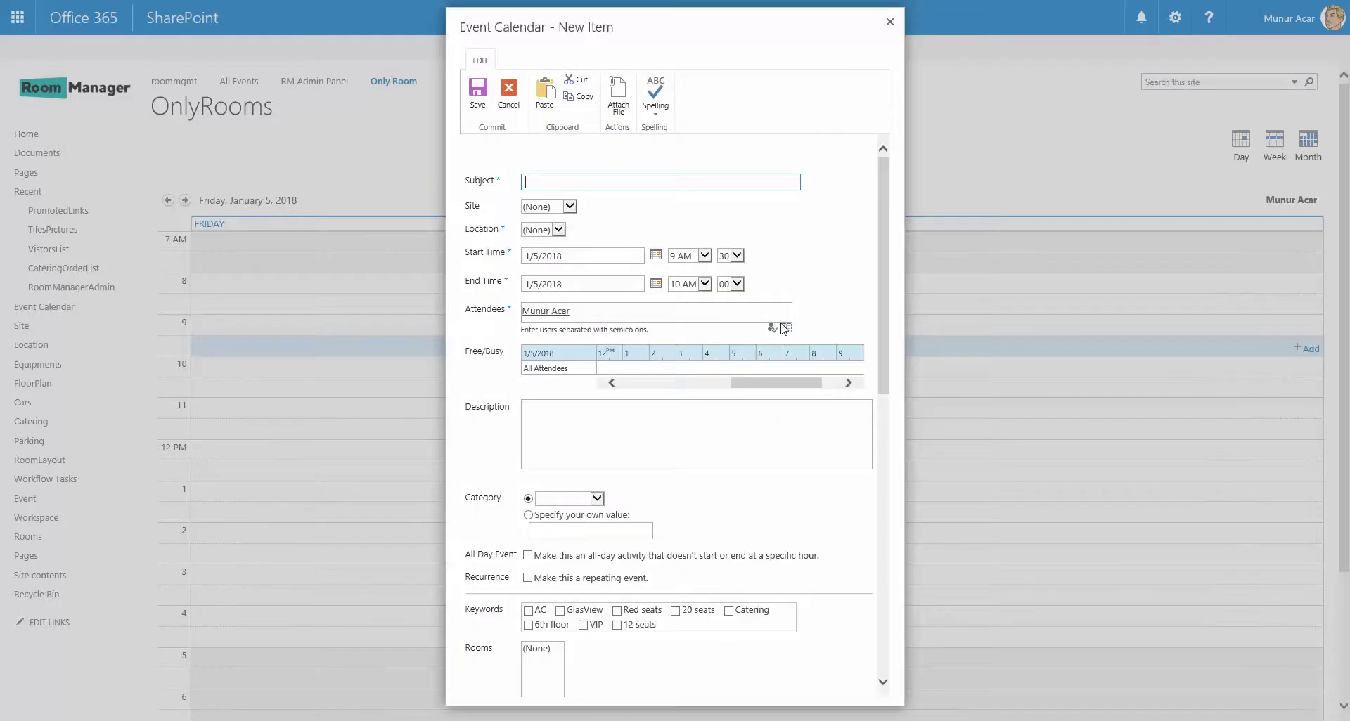
mouse_move(884, 254)
left_mouse_down()
mouse_move(871, 553)
mouse_move(915, 364)
mouse_move(897, 240)
left_mouse_up()
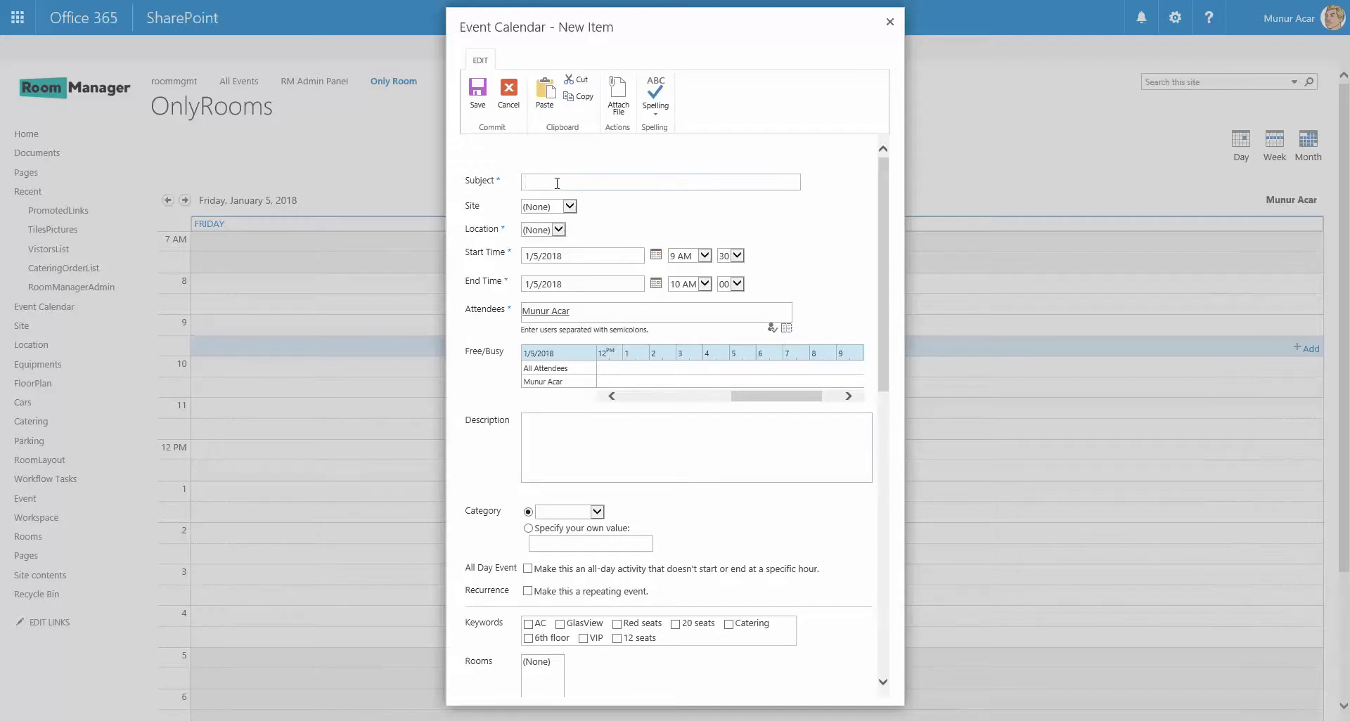
type("LAS Cloud001")
Set the booking's site to New York and its location to 5th Avenue.
left_click(569, 207)
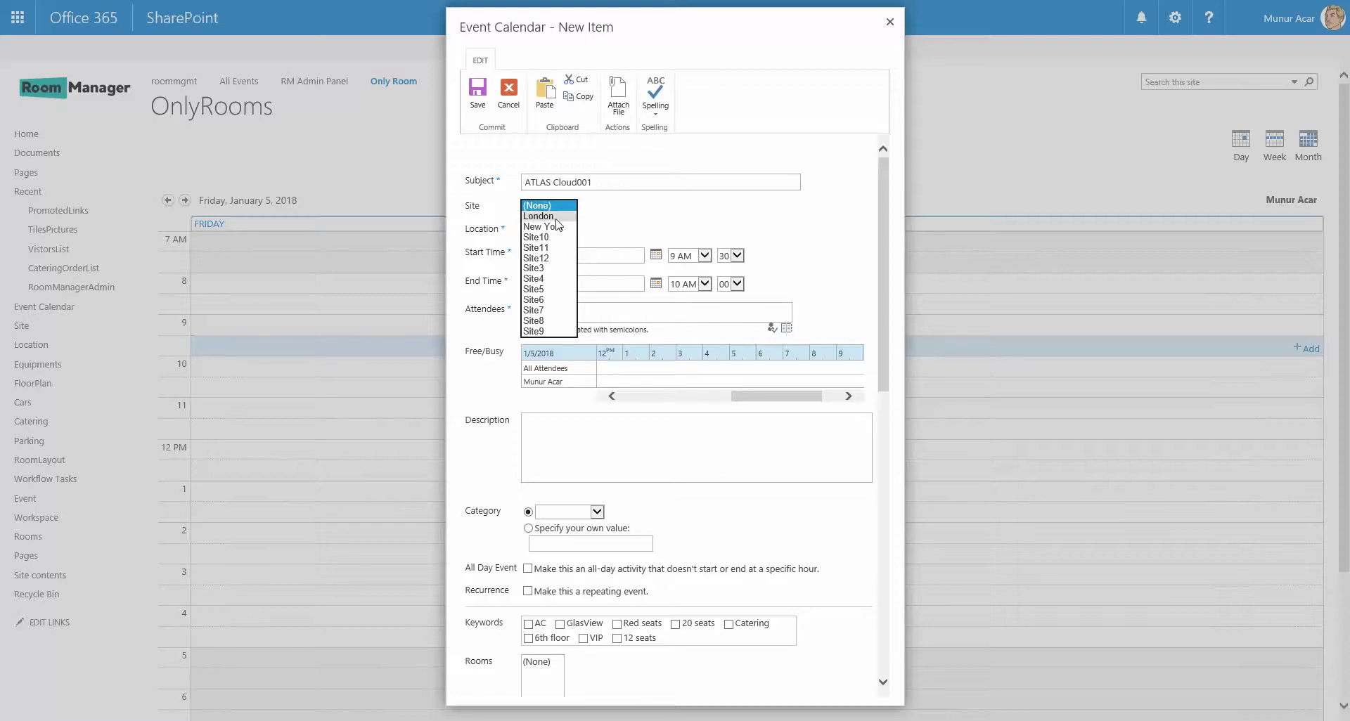
left_click(553, 226)
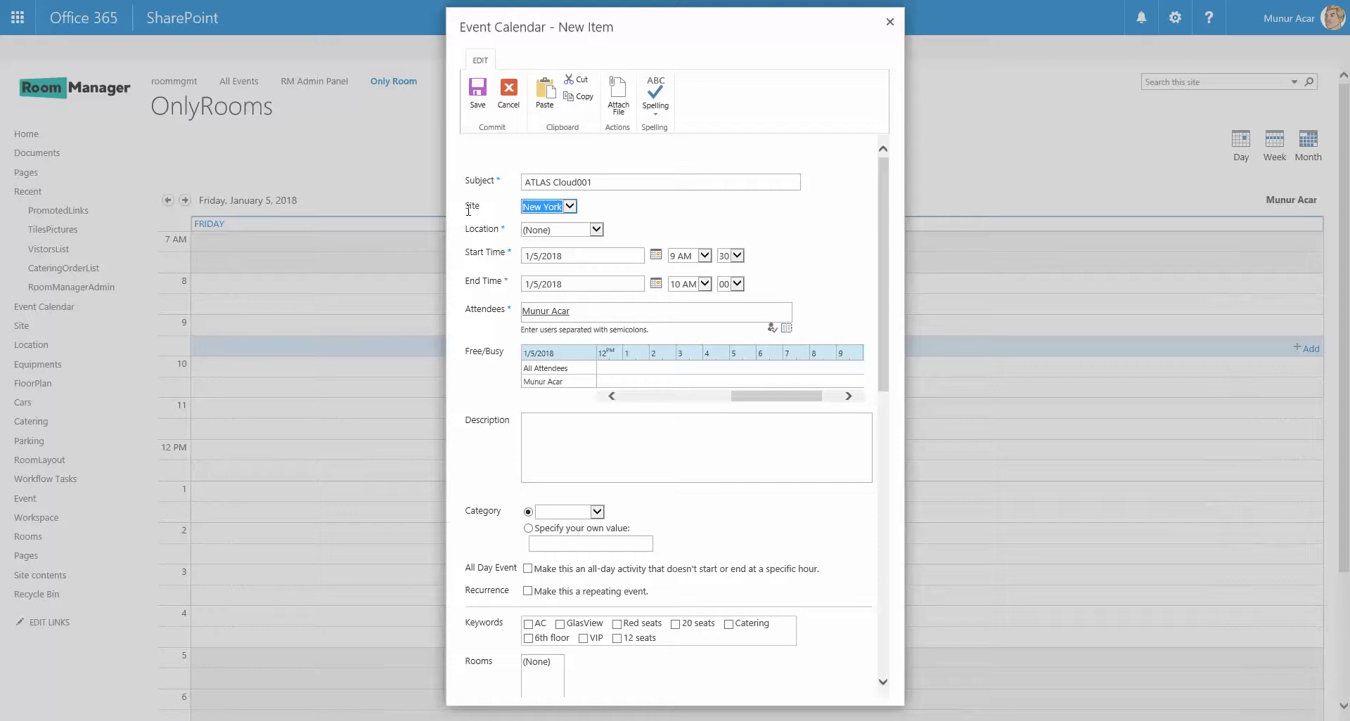
left_click_drag(468, 210, 481, 210)
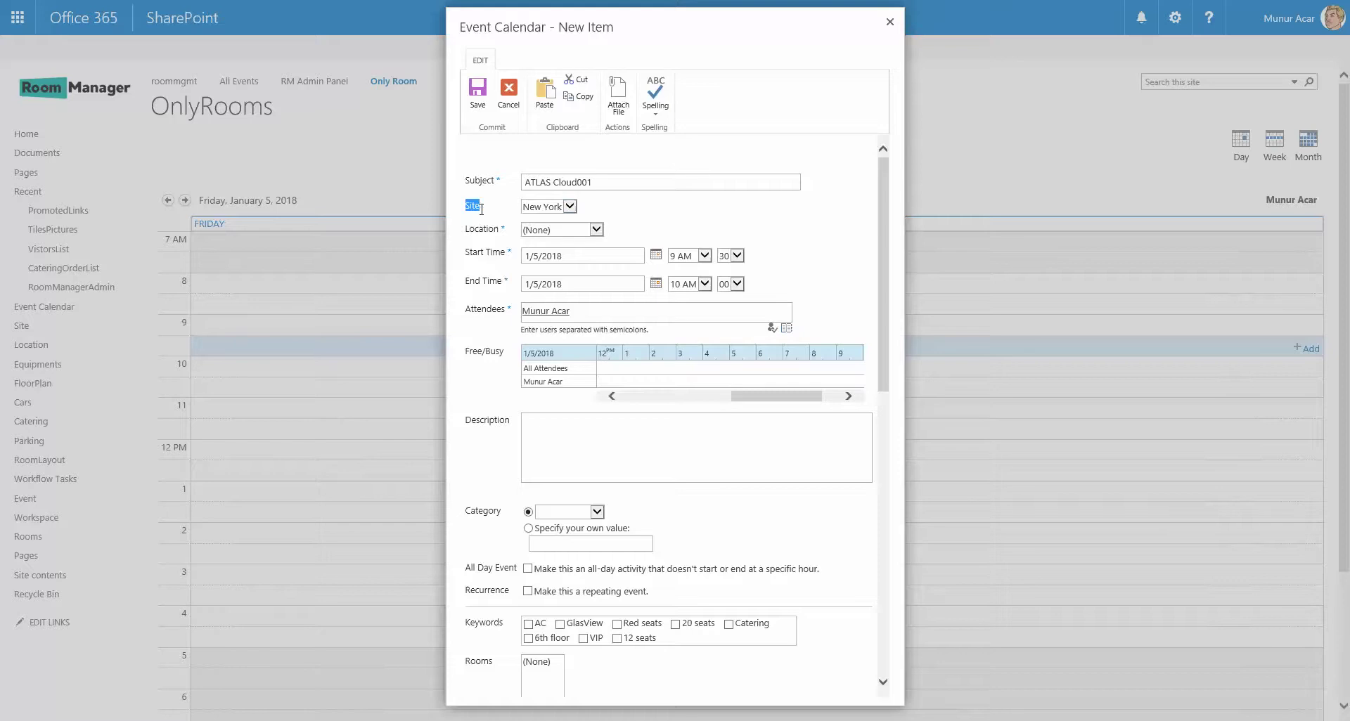
left_click(597, 231)
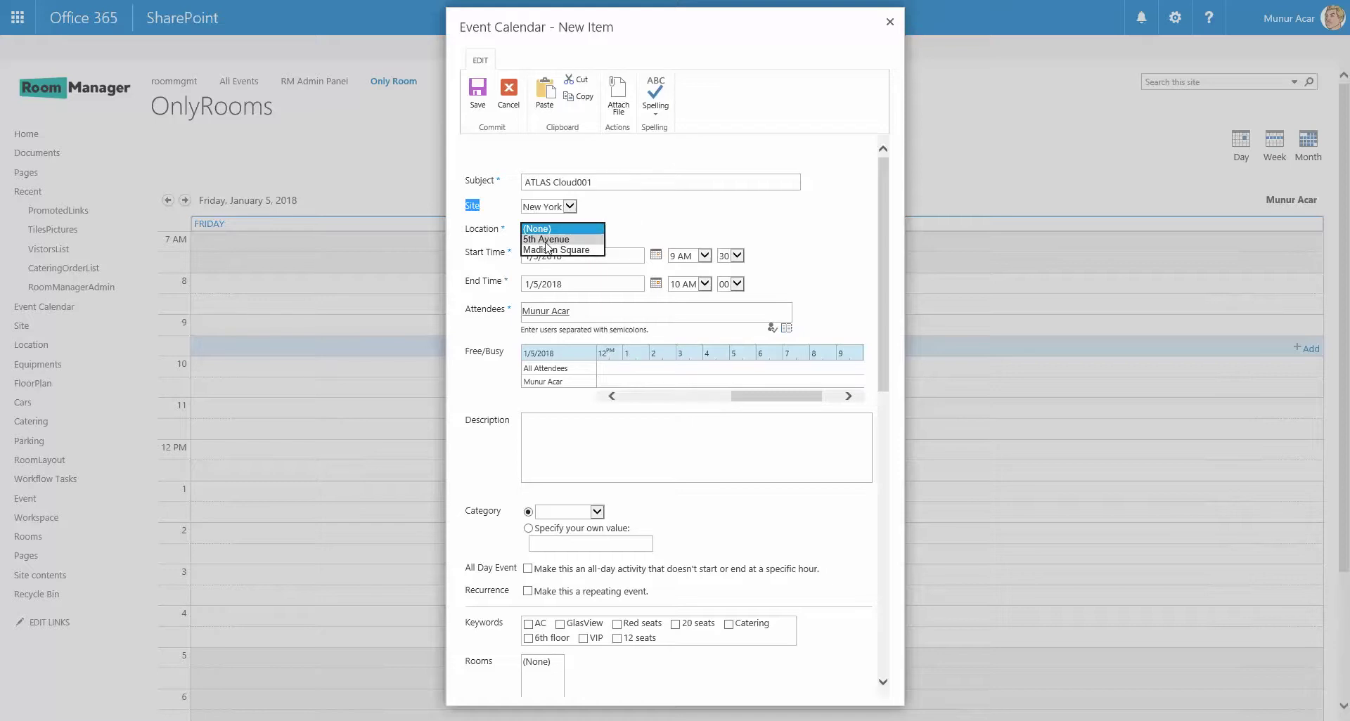
left_click(563, 239)
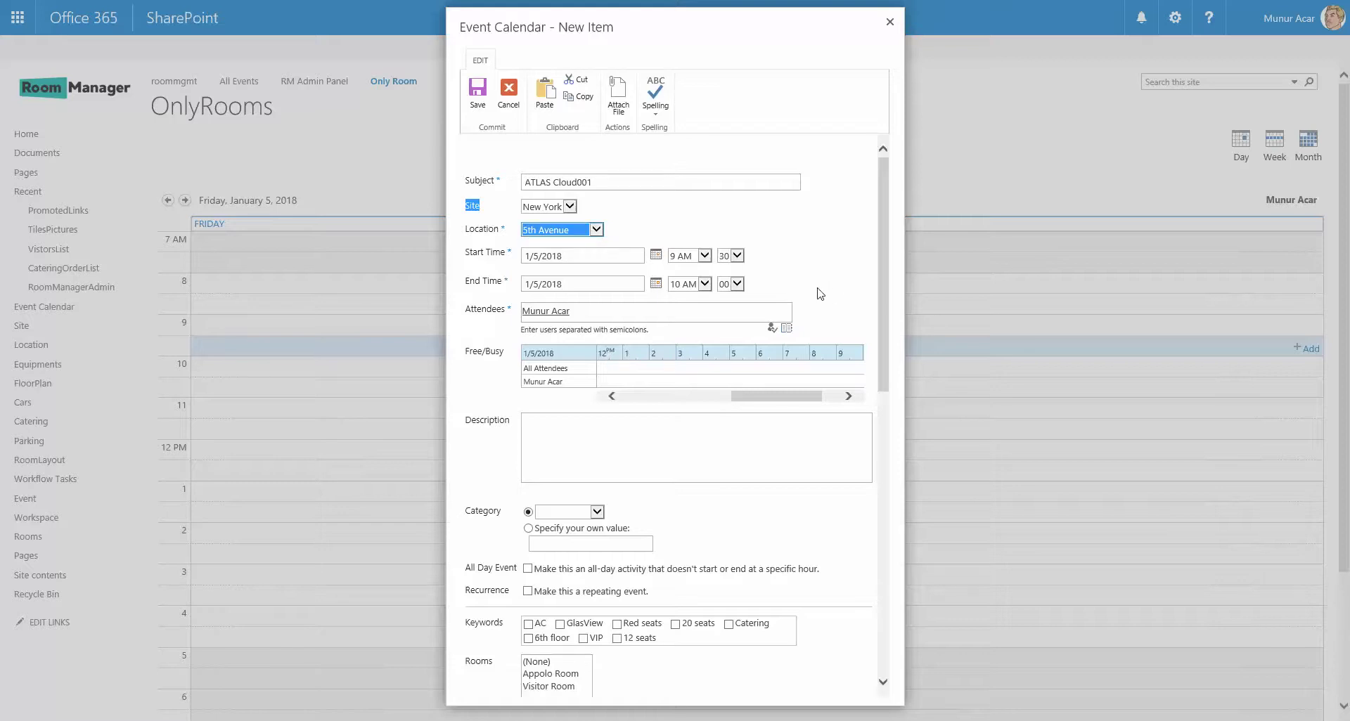
left_click(617, 254)
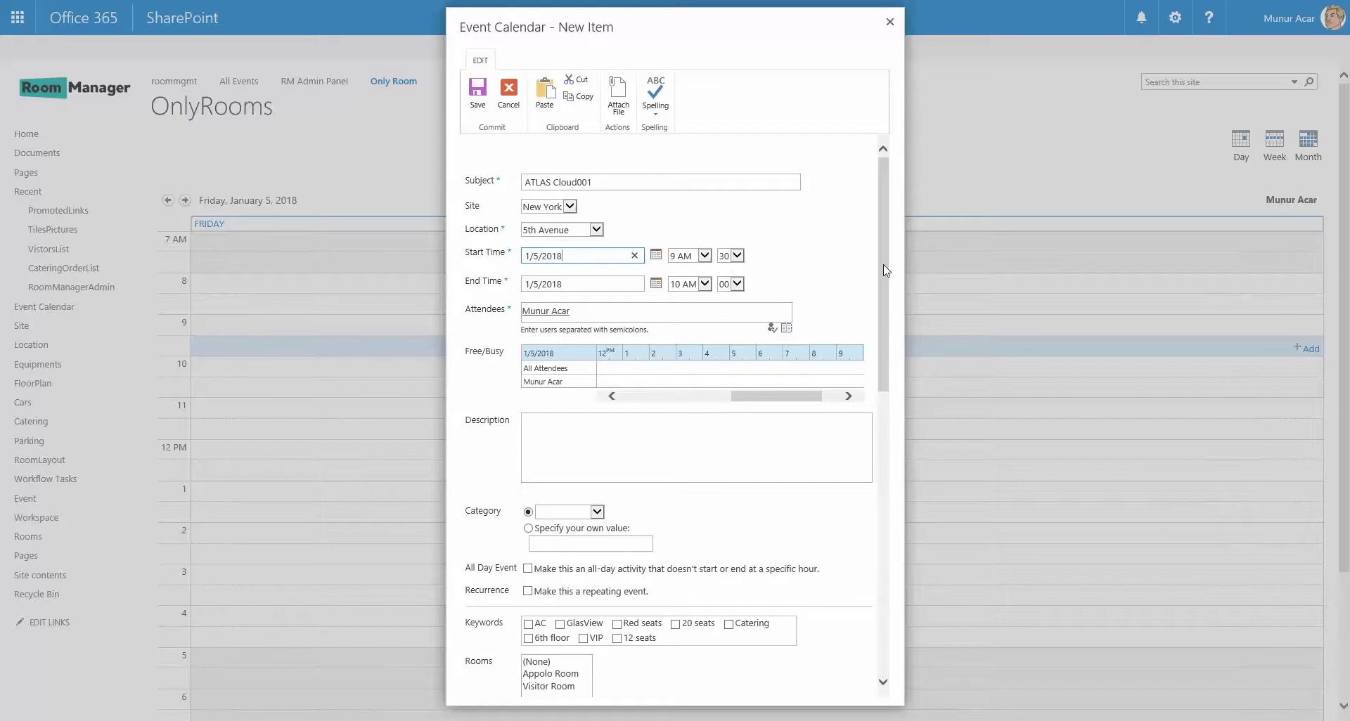
left_click_drag(883, 263, 893, 435)
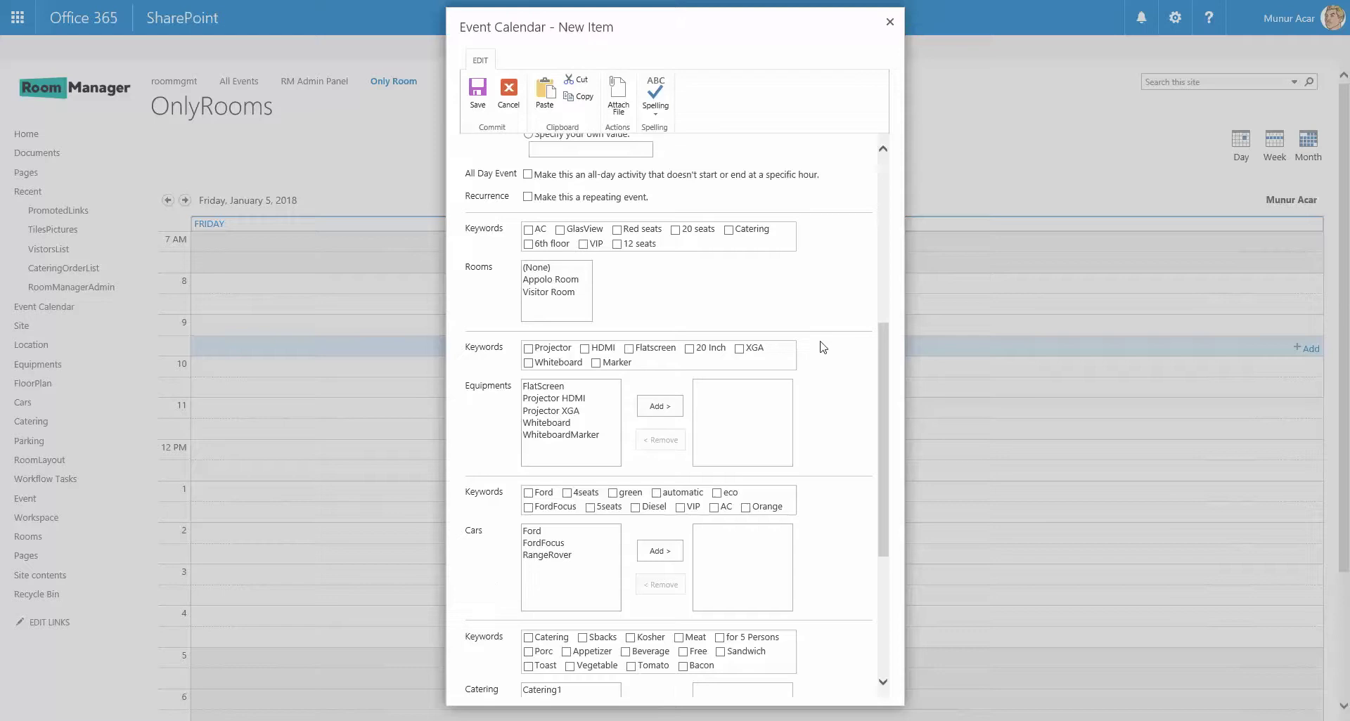
left_click_drag(887, 447, 858, 235)
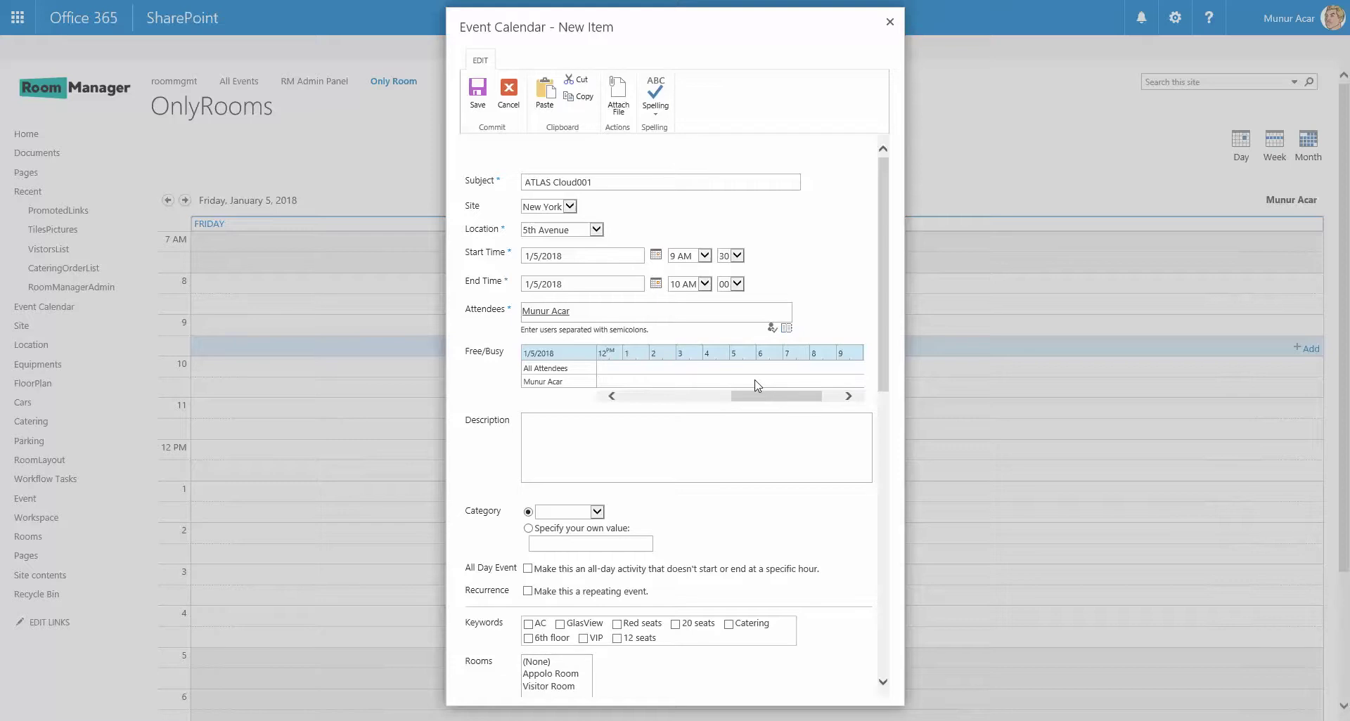
scroll(757, 385, "down", 2)
left_click(715, 380)
scroll(717, 386, "down", 3)
left_click(597, 263)
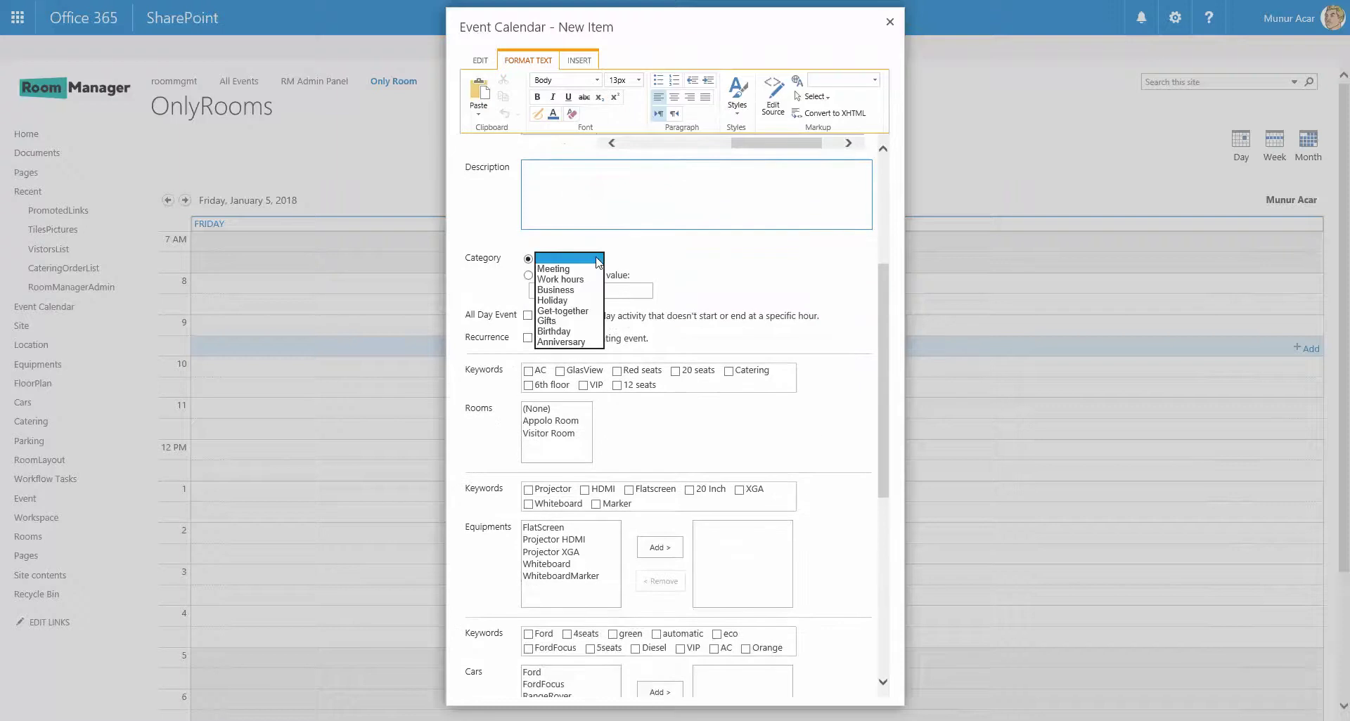
left_click(597, 258)
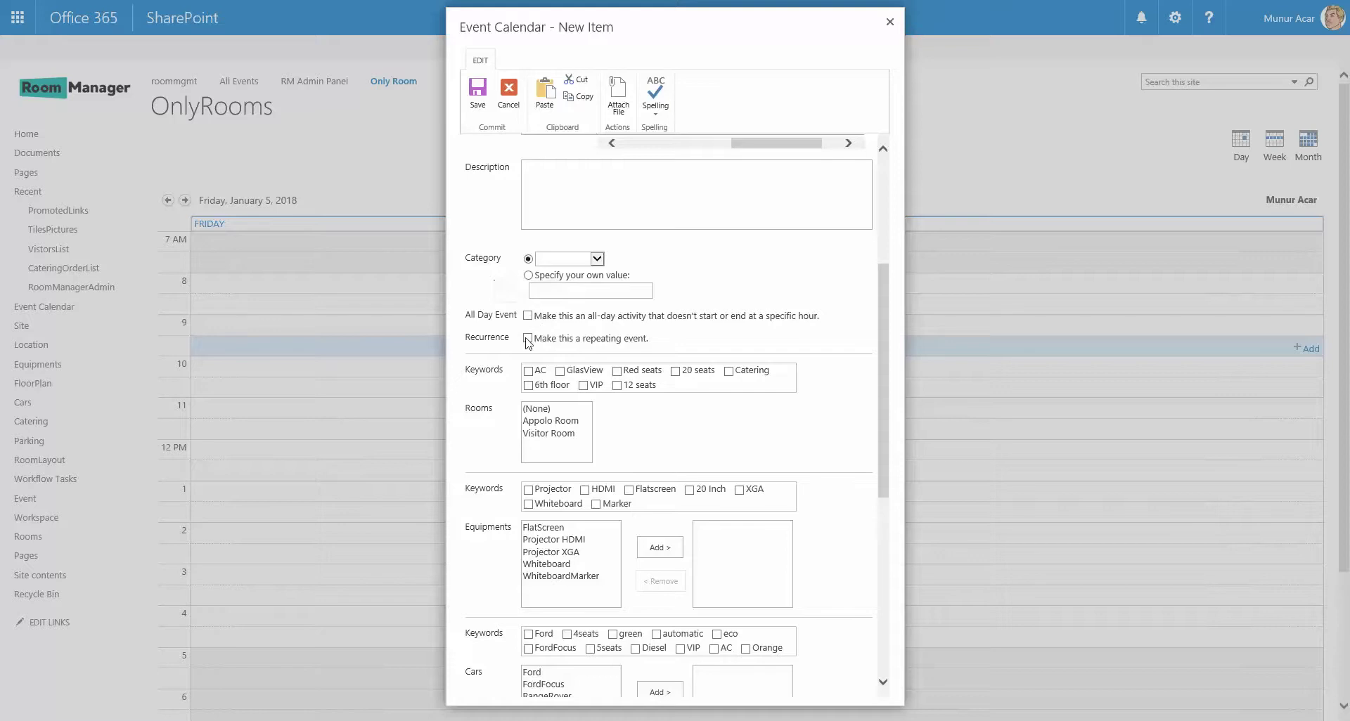
scroll(826, 401, "down", 2)
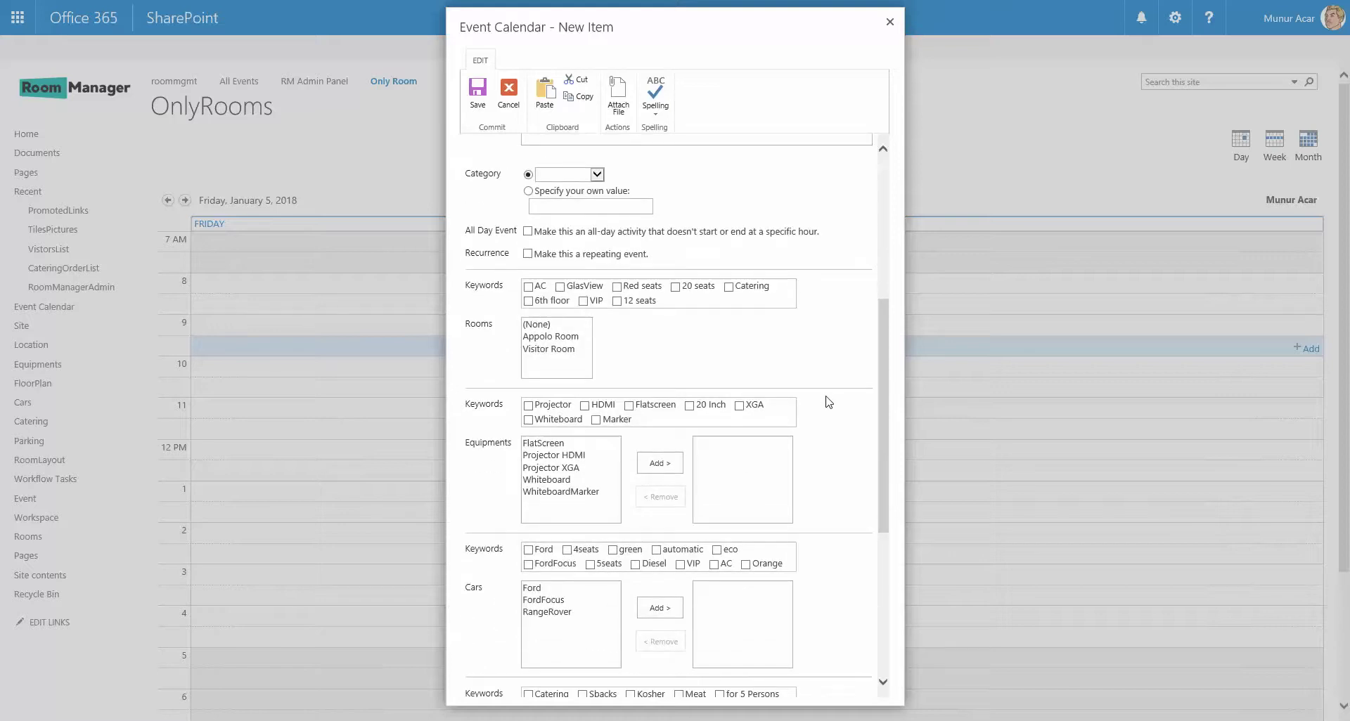
double_click(485, 444)
scroll(636, 448, "down", 3)
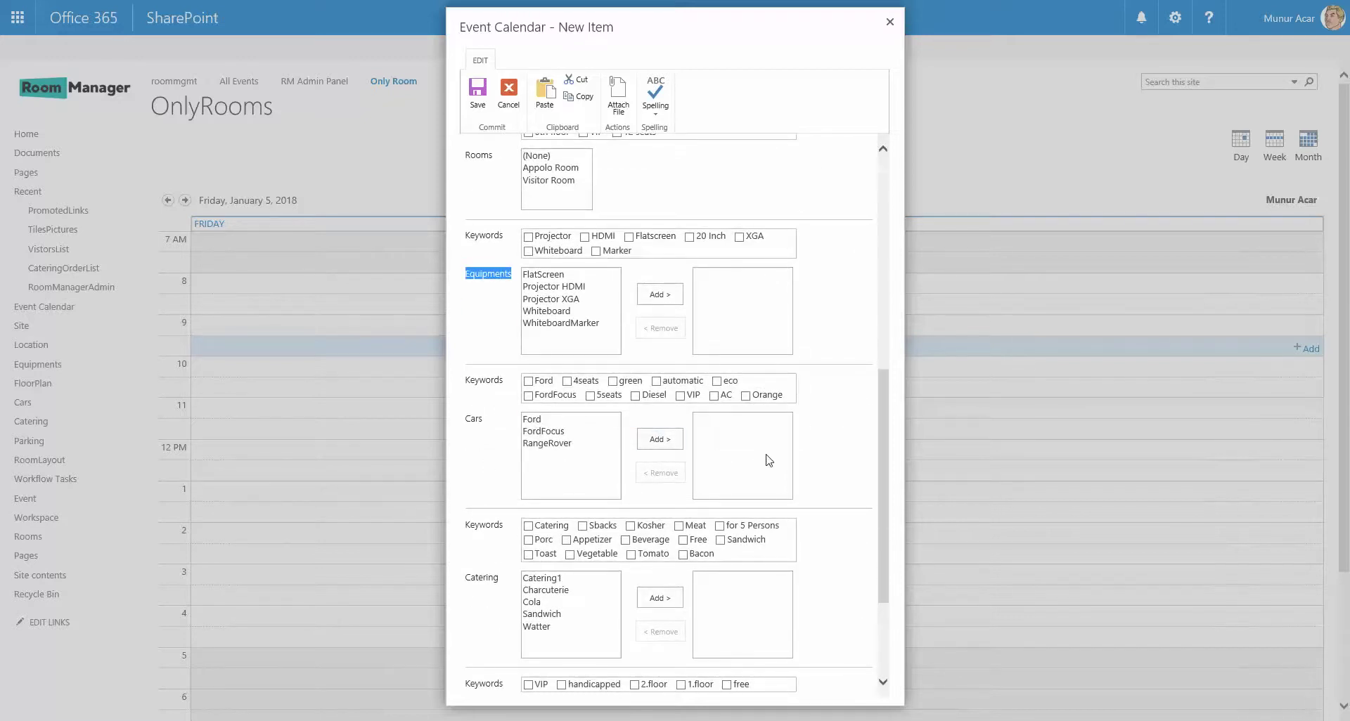
left_click_drag(883, 406, 882, 284)
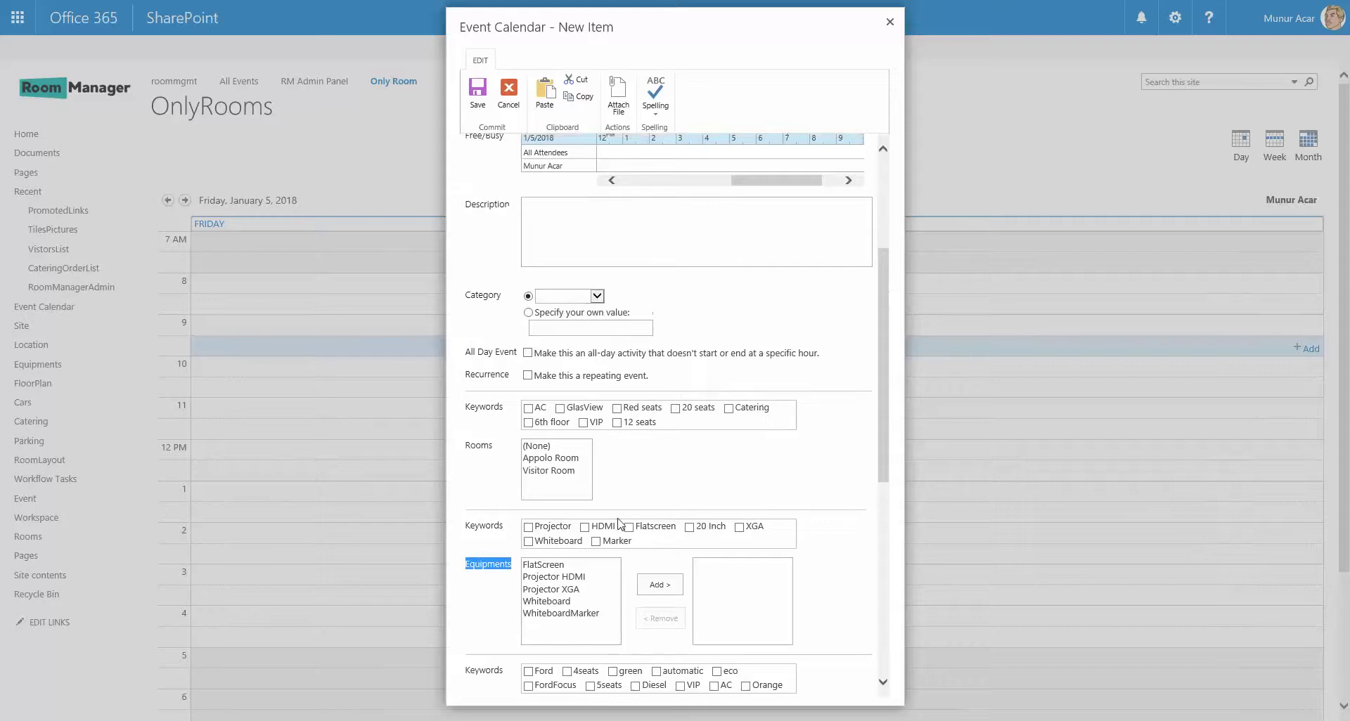
left_click_drag(466, 412, 494, 410)
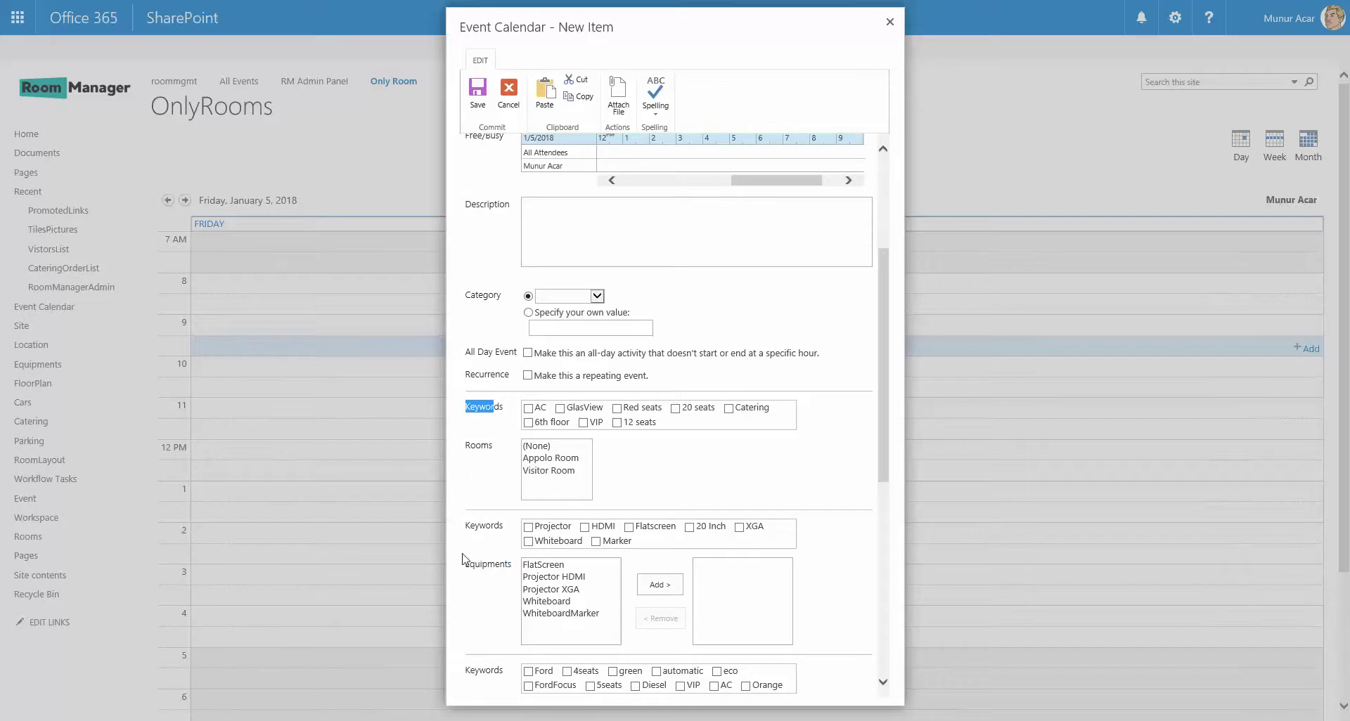
left_click_drag(466, 565, 513, 569)
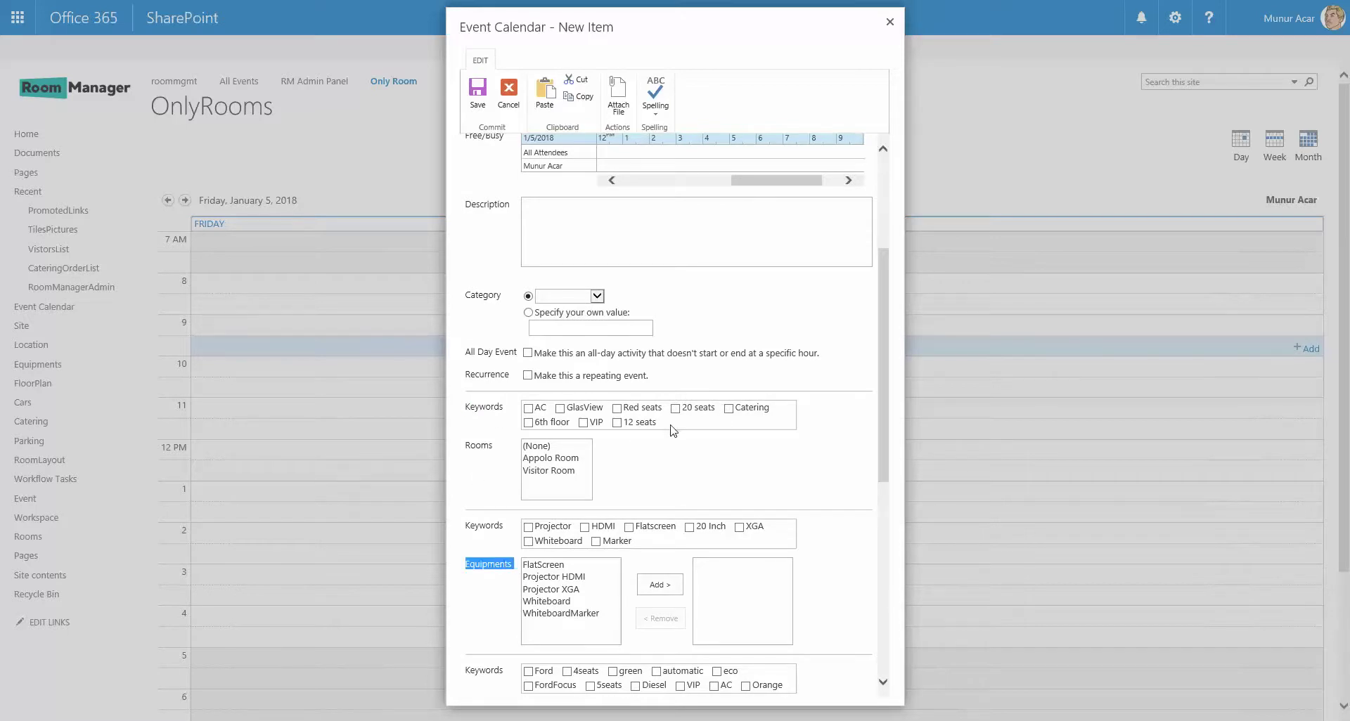
After trying Appolo Room, tick the AC and 6th floor keywords and book Visitor Room.
left_click(559, 457)
left_click(558, 471)
left_click(559, 460)
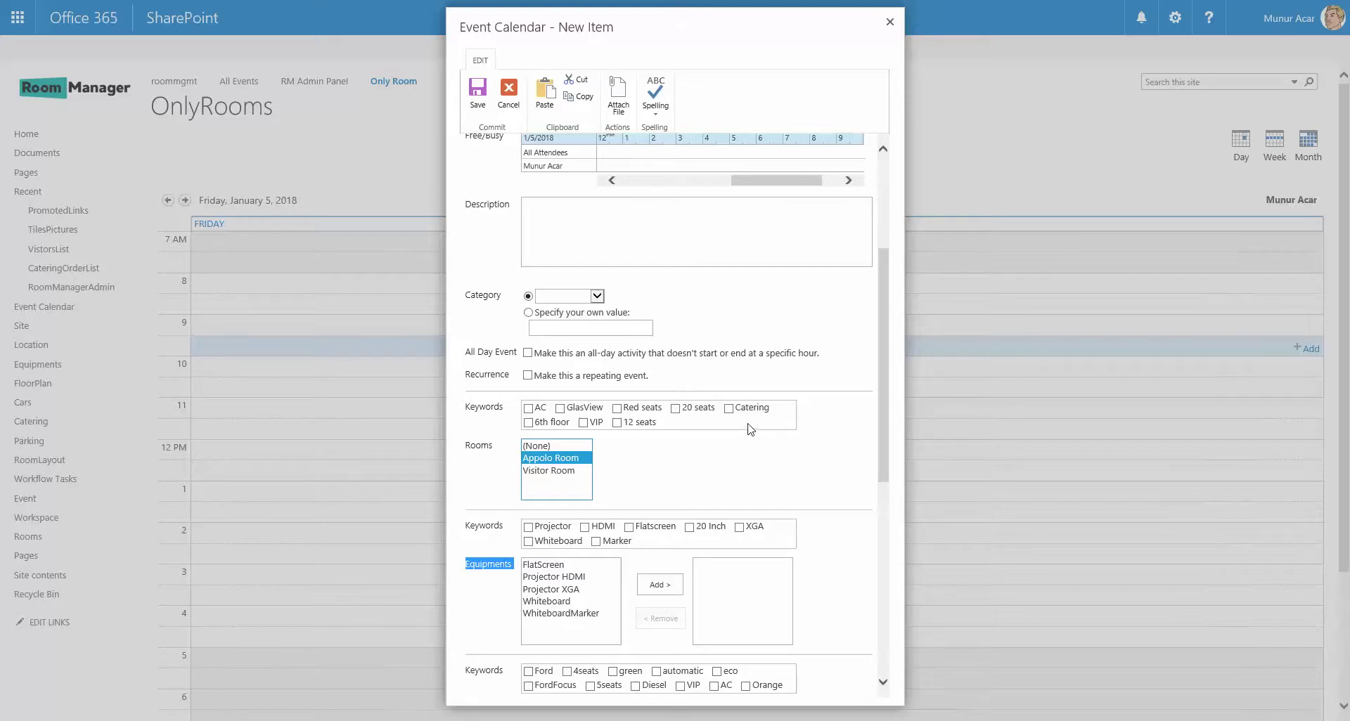
left_click(528, 408)
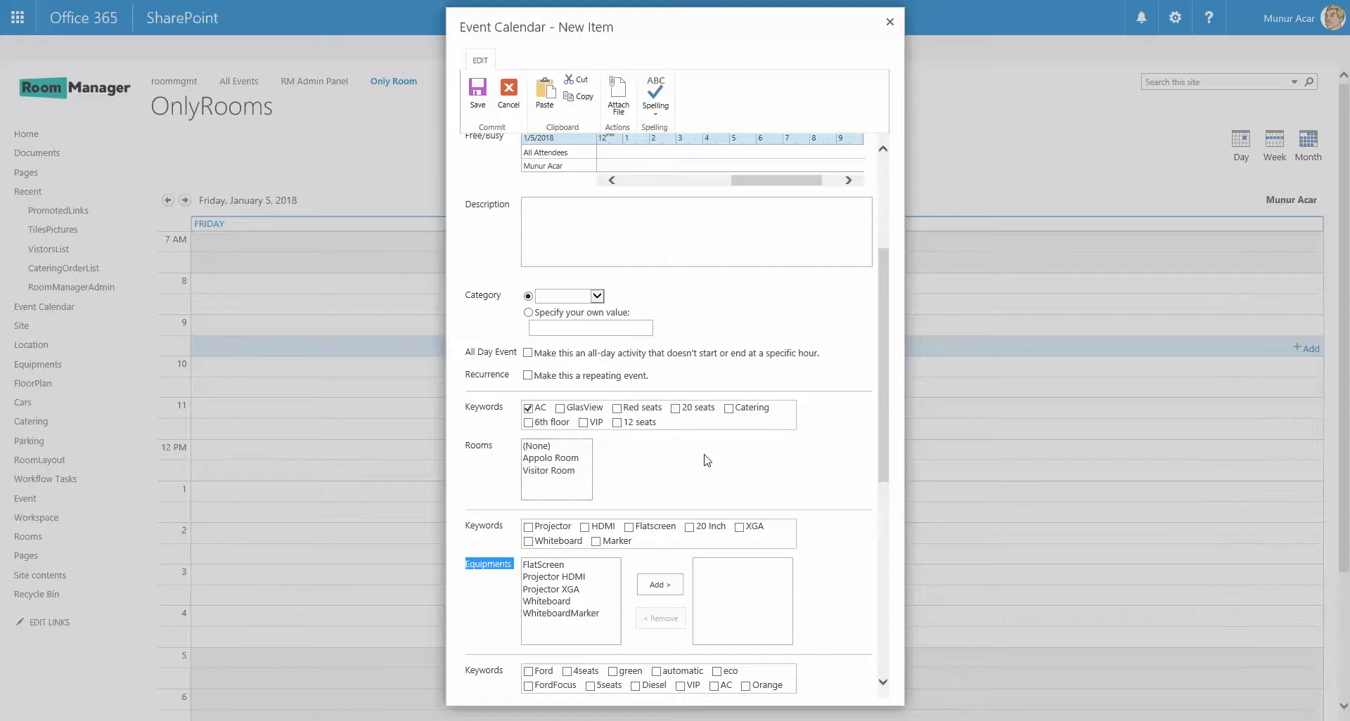
left_click(547, 458)
left_click(552, 472)
left_click(529, 423)
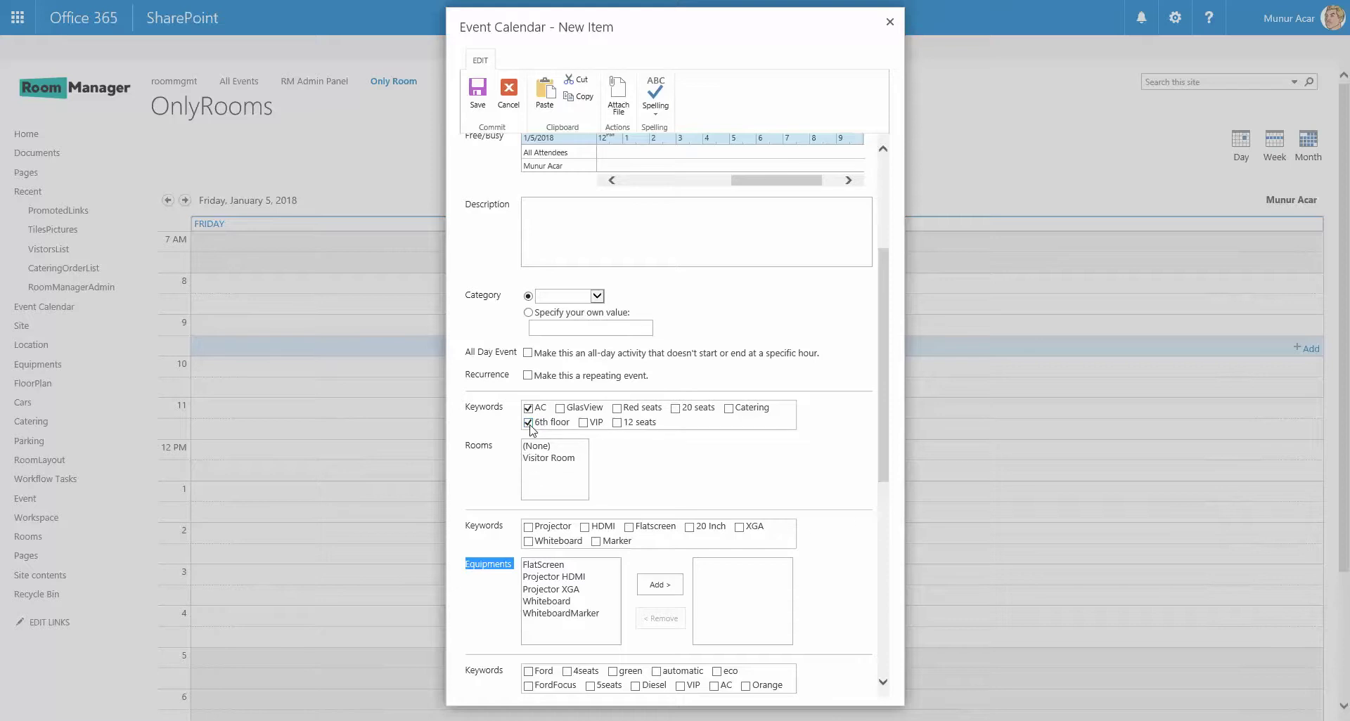
left_click(555, 458)
scroll(771, 478, "down", 2)
scroll(724, 433, "down", 2)
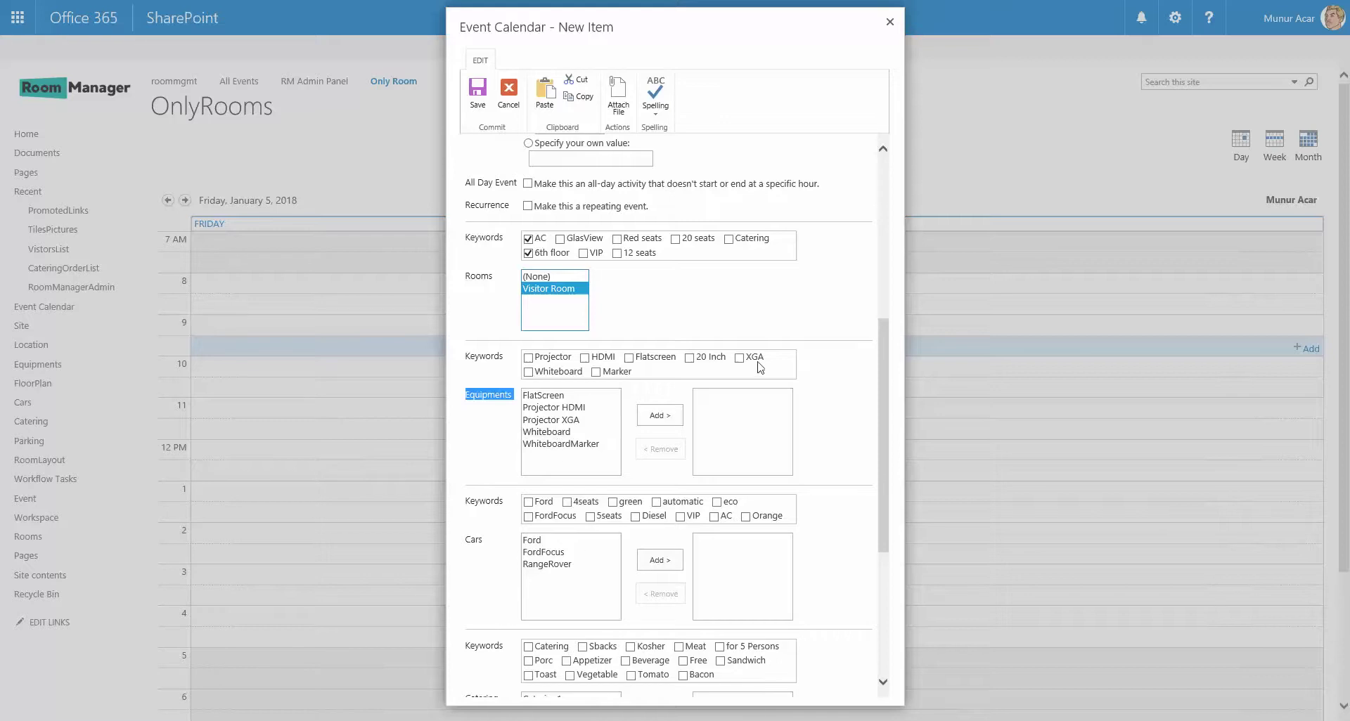
Add Projector XGA, Cola and Parking1 to the booking's equipment, catering and parking.
left_click(583, 420)
left_click(659, 416)
left_click(581, 552)
scroll(815, 526, "down", 3)
left_click(554, 470)
left_click(660, 466)
left_click(573, 581)
left_click(660, 596)
Enter the visitor's e-mail address and save the booking.
left_click(543, 673)
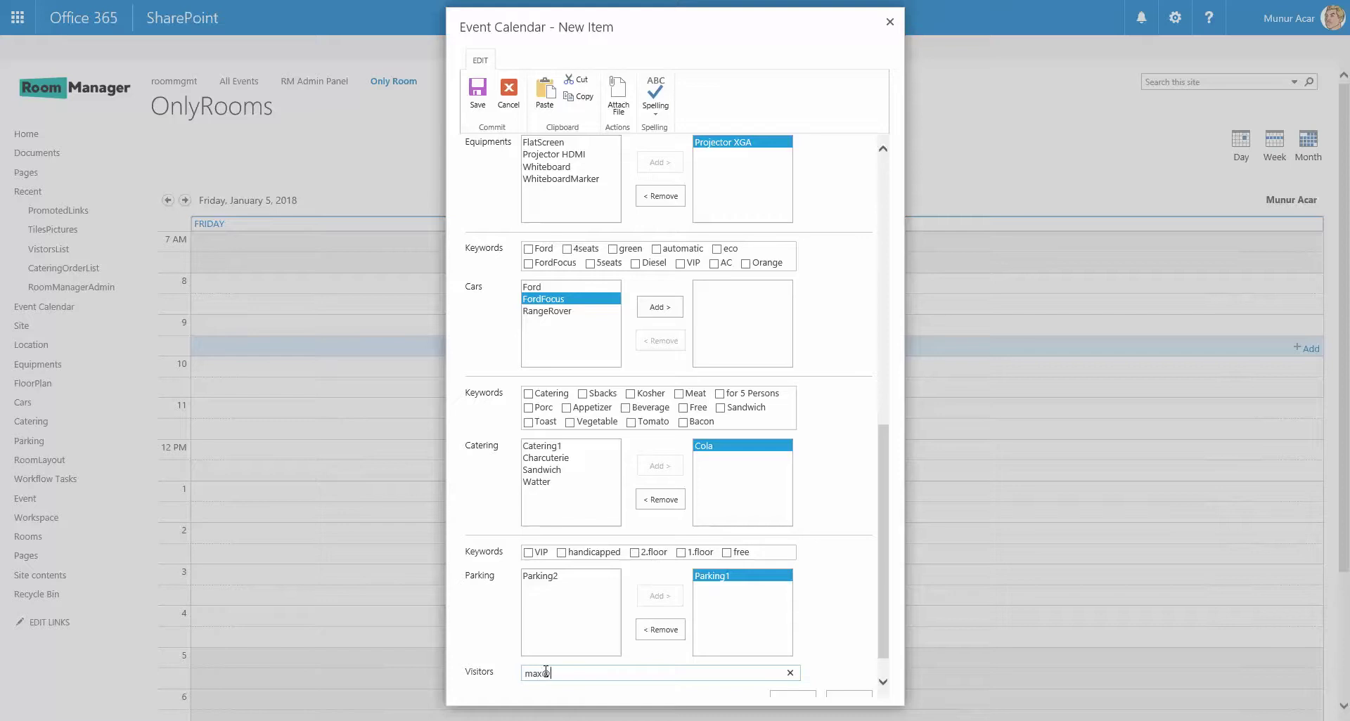
scroll(758, 530, "down", 1)
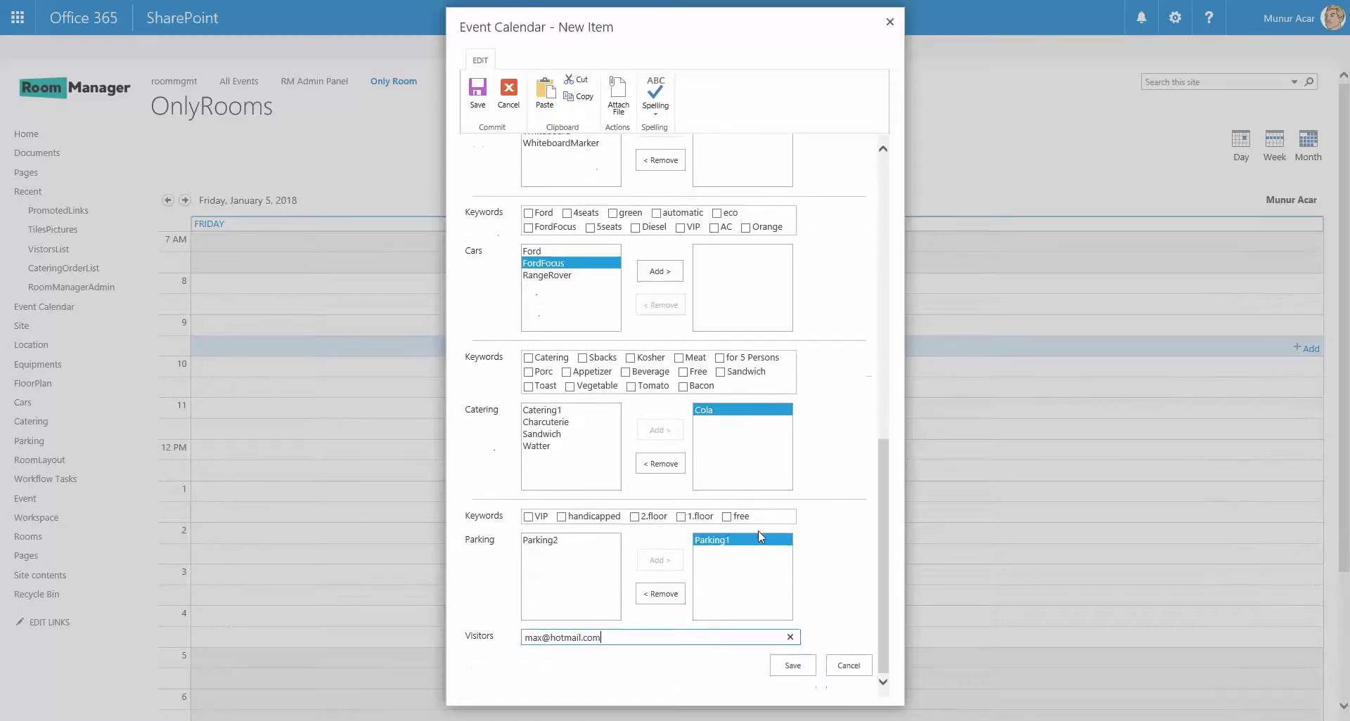
left_click(784, 668)
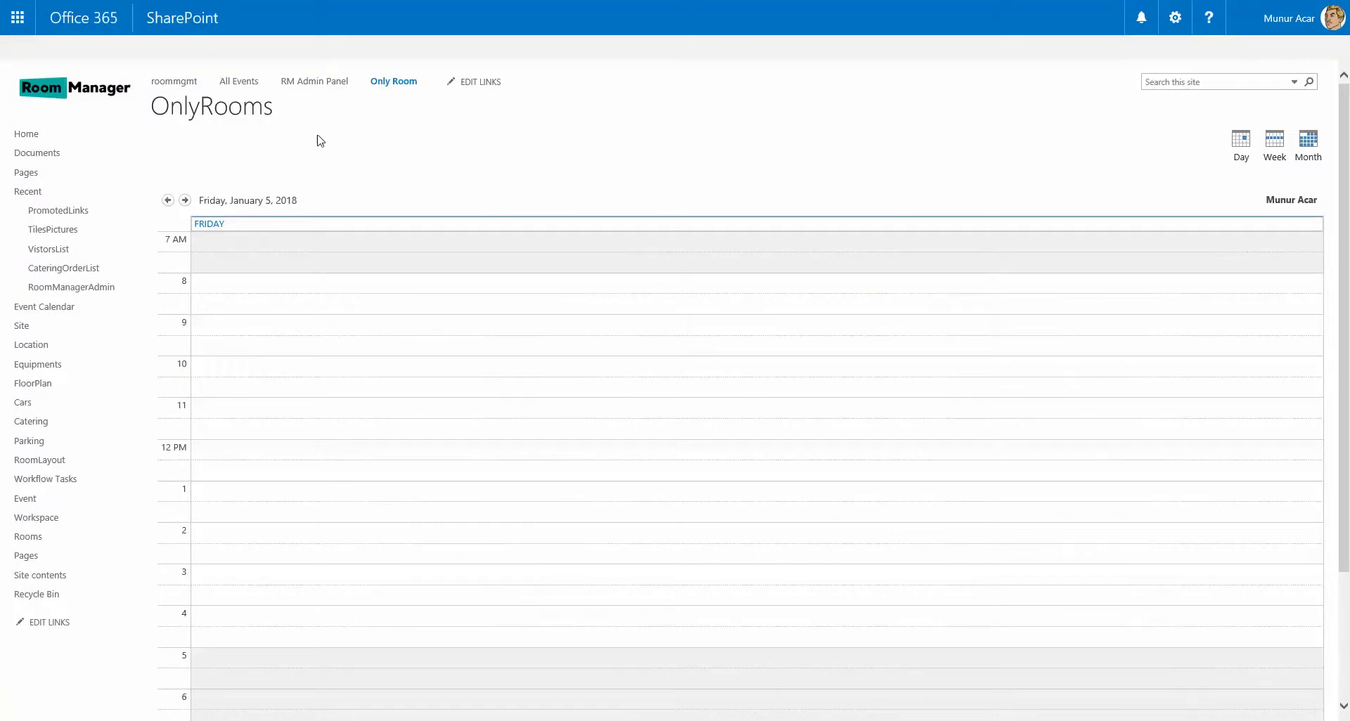
Open All Events and check that booking 103, ATLAS Cloud001, shows status Approved.
left_click(245, 85)
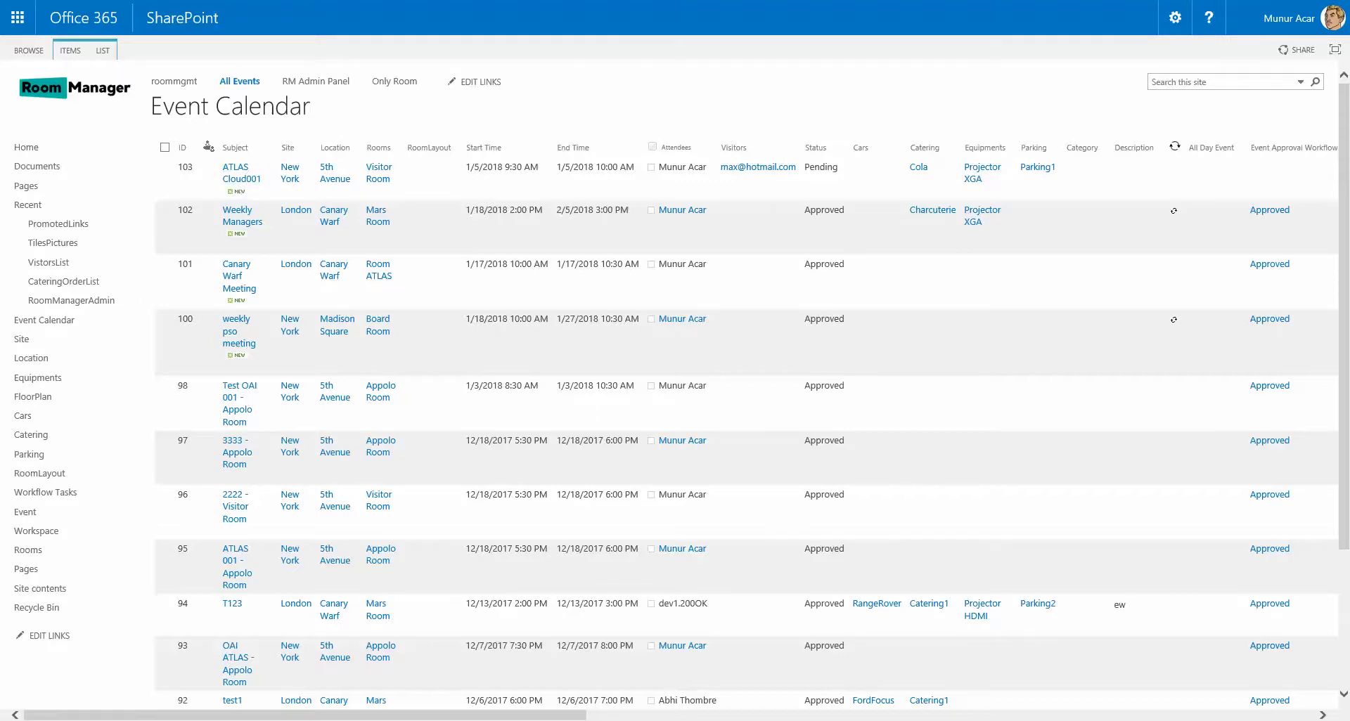
left_click_drag(557, 717, 1119, 717)
left_click_drag(230, 443, 476, 192)
left_click(183, 169)
left_click(186, 170)
Open the Event Calendar's List Settings from the LIST ribbon, closing Alert Me along the way.
left_click(104, 51)
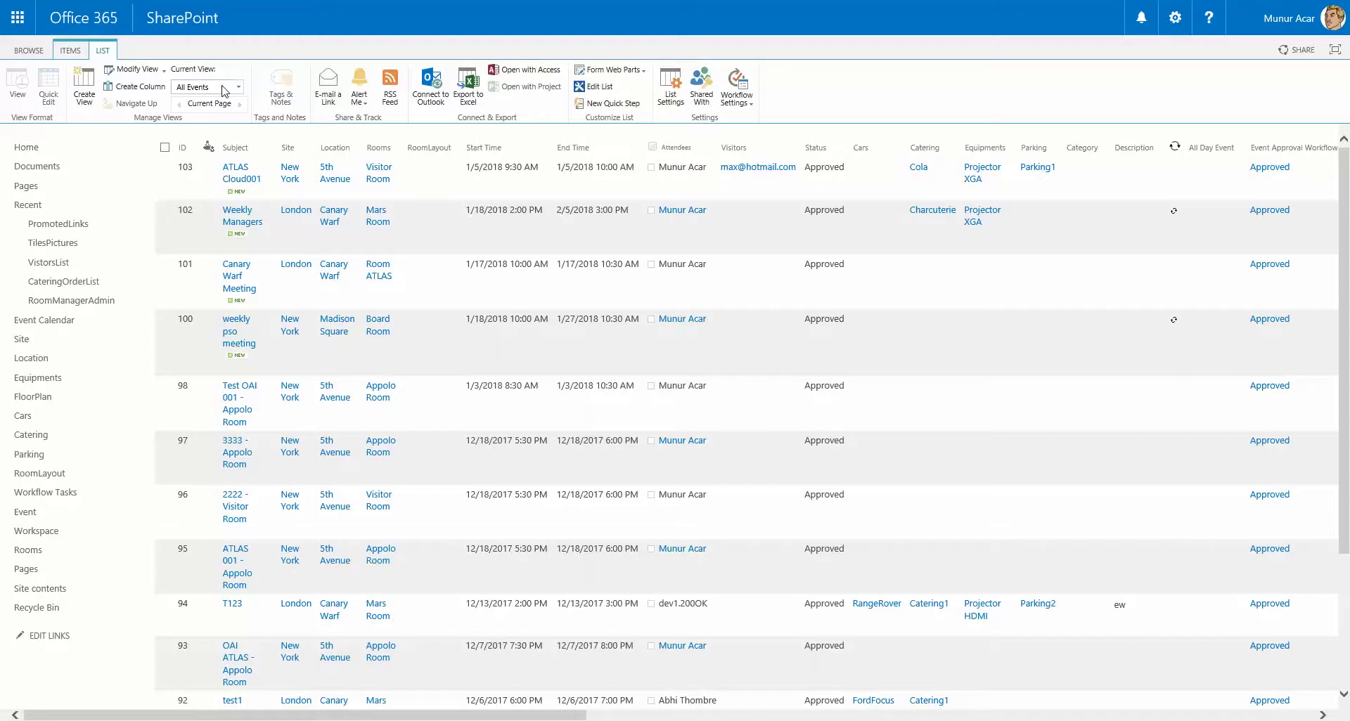
left_click(363, 104)
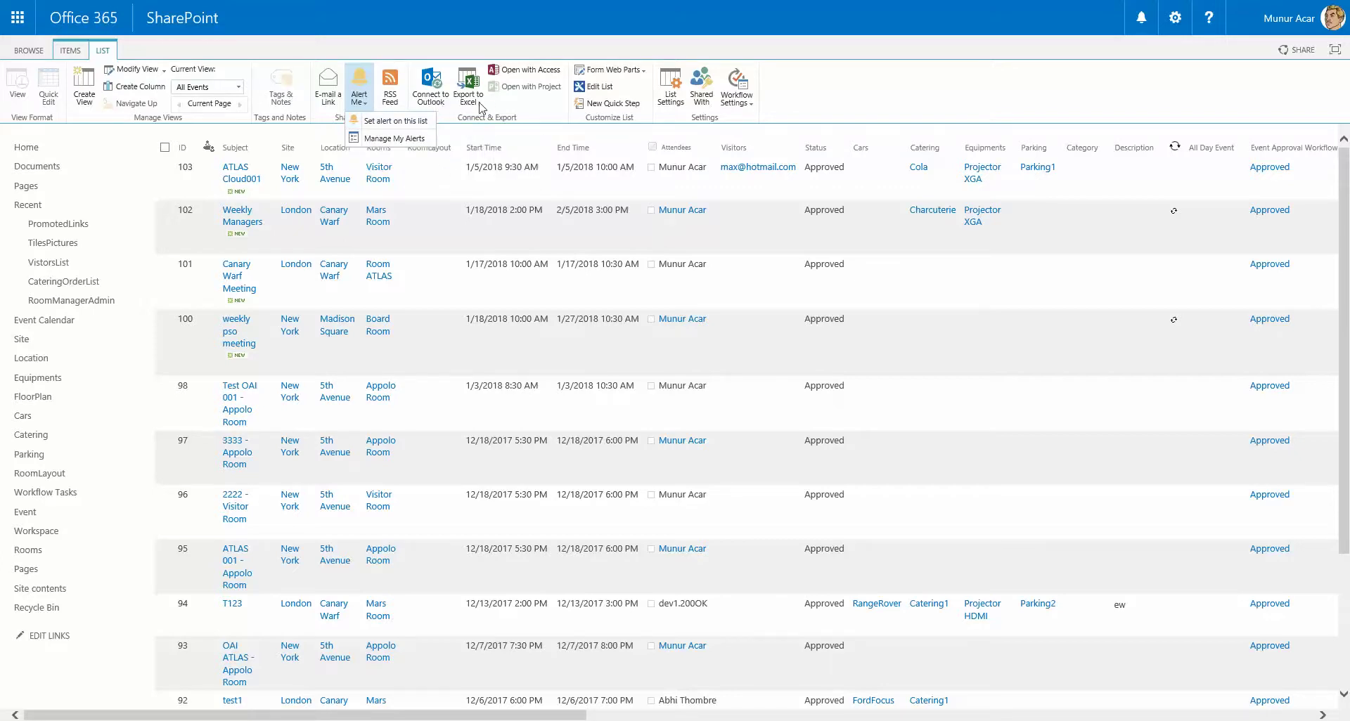
left_click(671, 107)
left_click(672, 107)
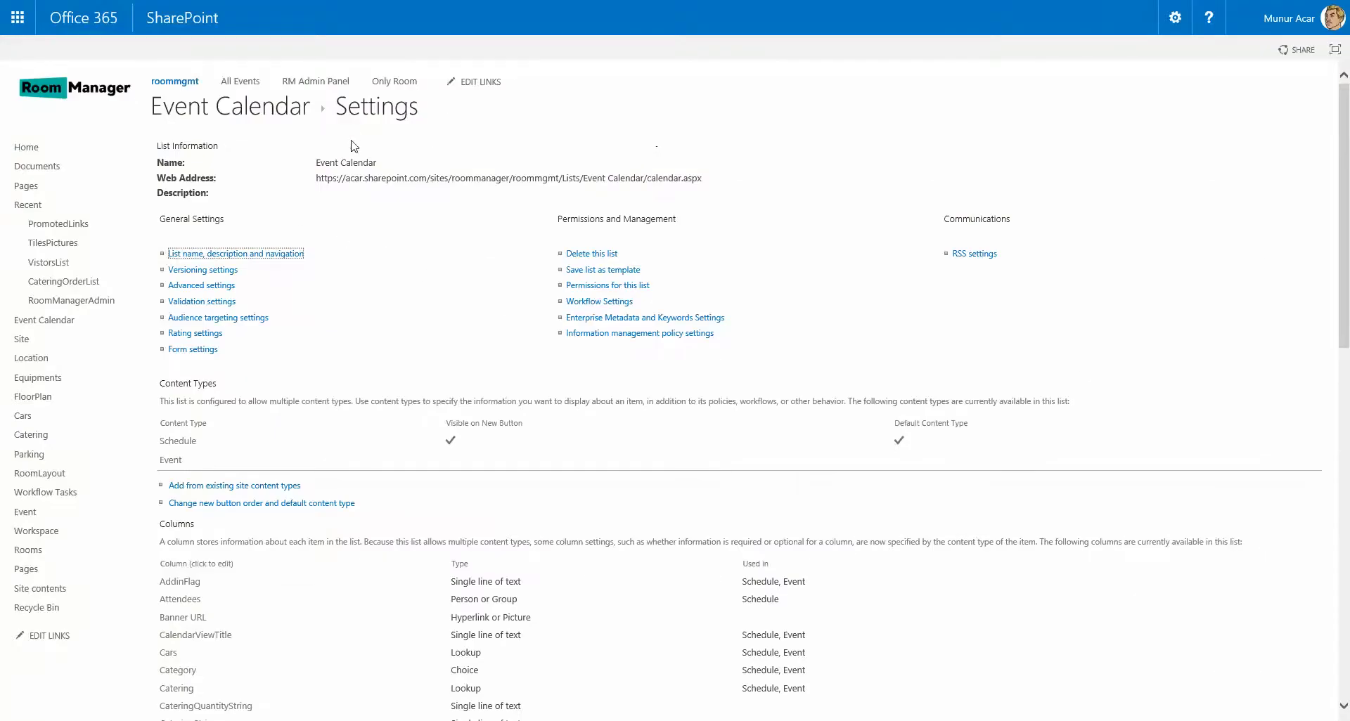
Scroll the list settings page, then return home via the Room Manager logo.
scroll(415, 316, "down", 3)
scroll(351, 337, "down", 11)
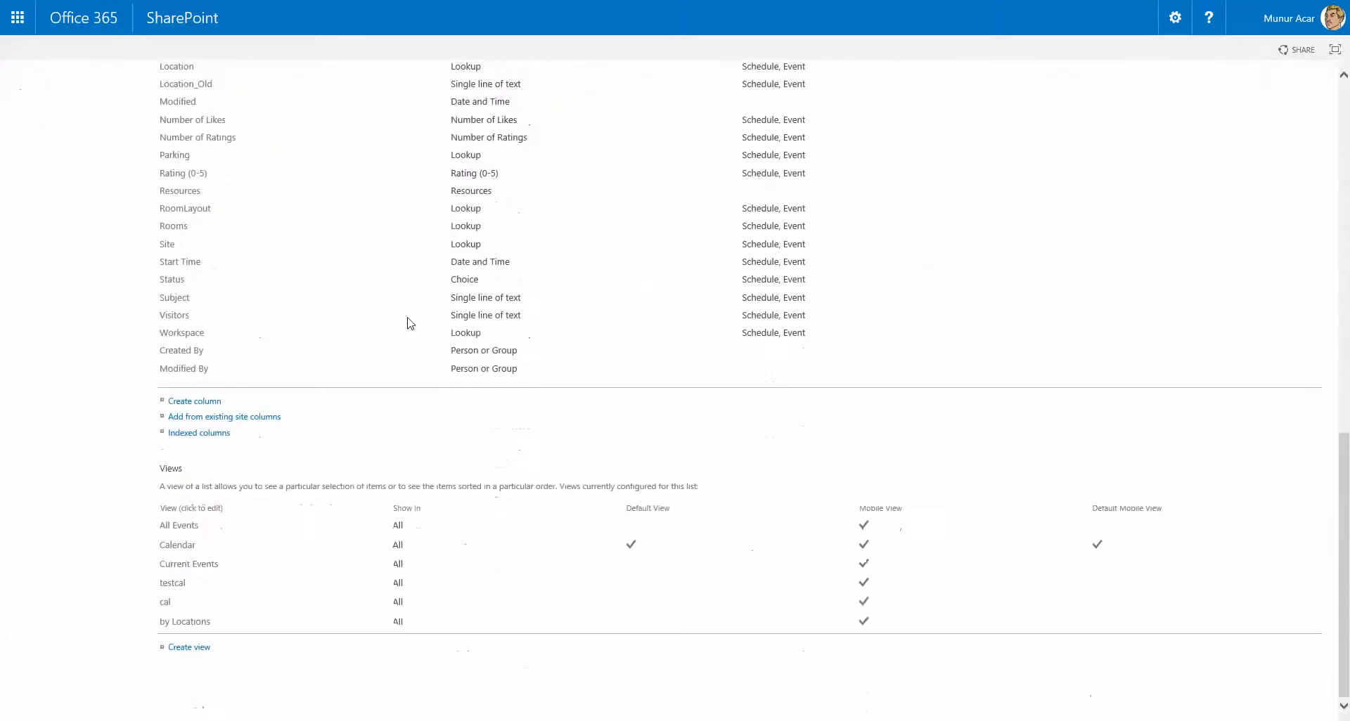
scroll(186, 484, "up", 14)
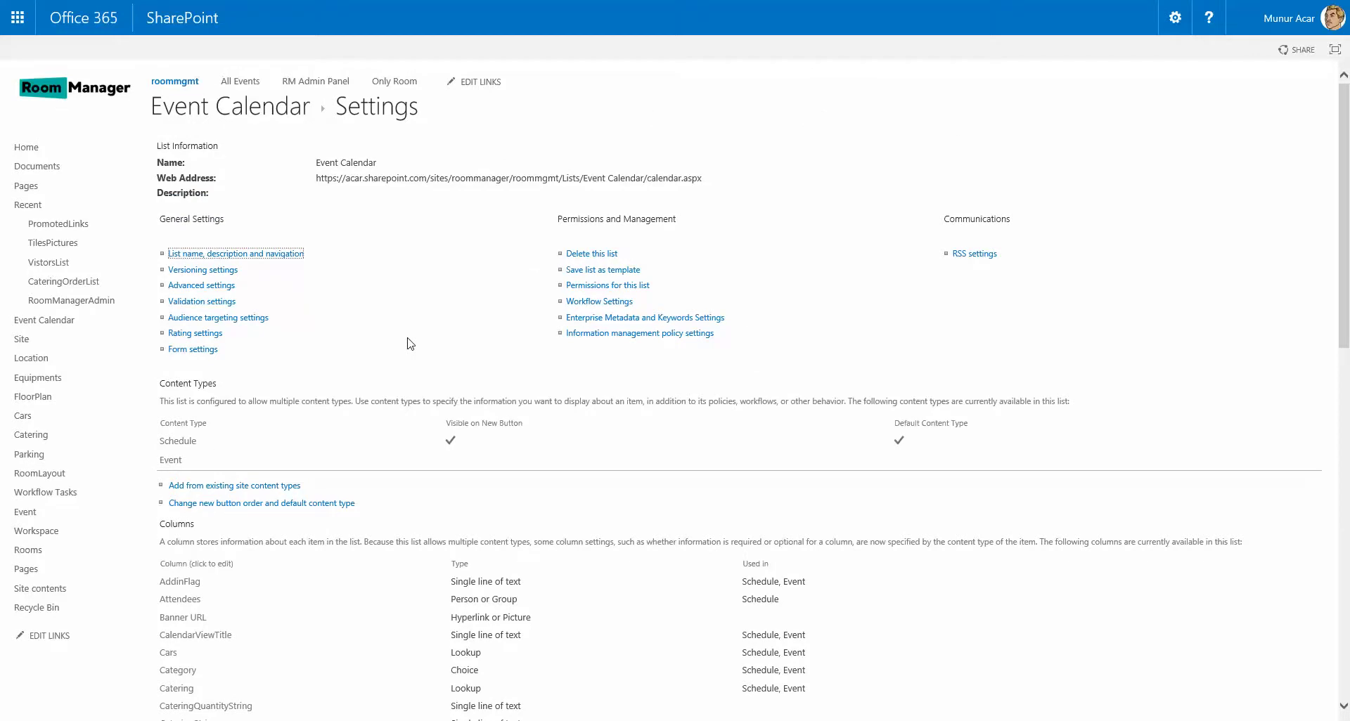
left_click(79, 95)
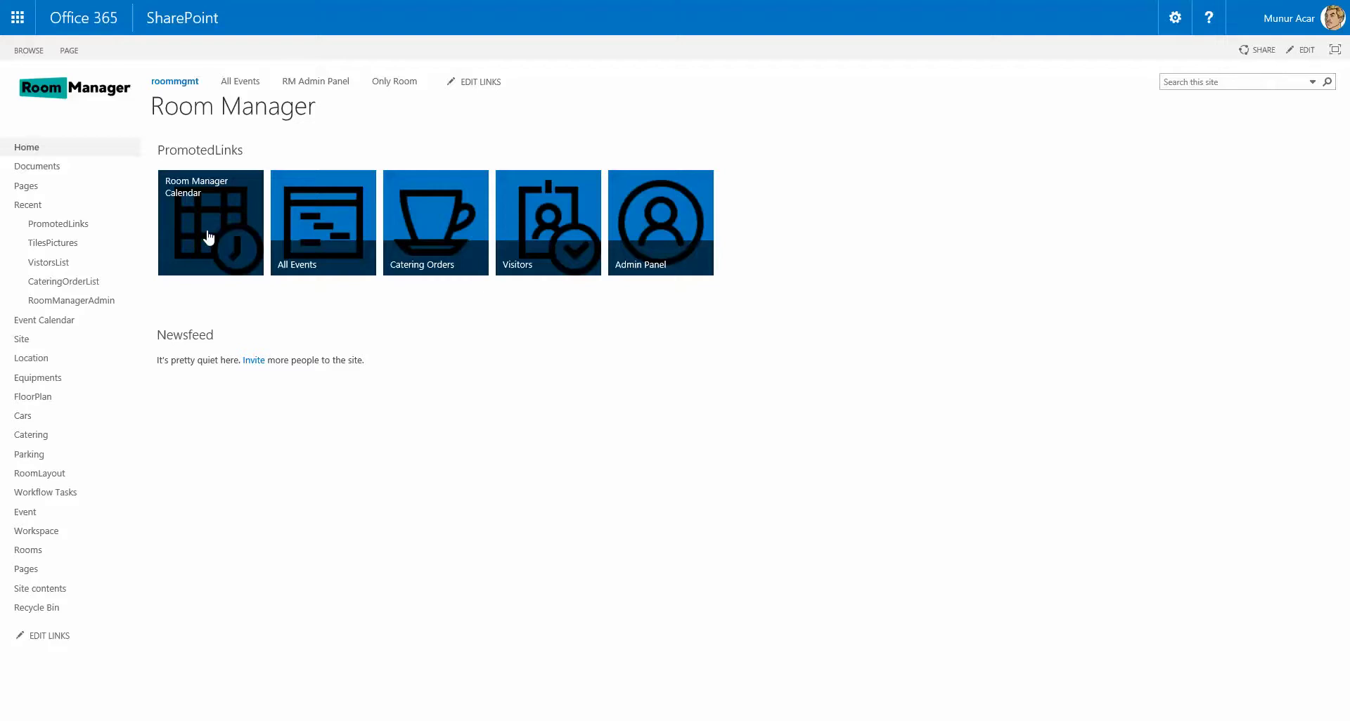
Open the Room Manager Calendar and view the ATLAS Cloud001 booking on January 5.
left_click(207, 229)
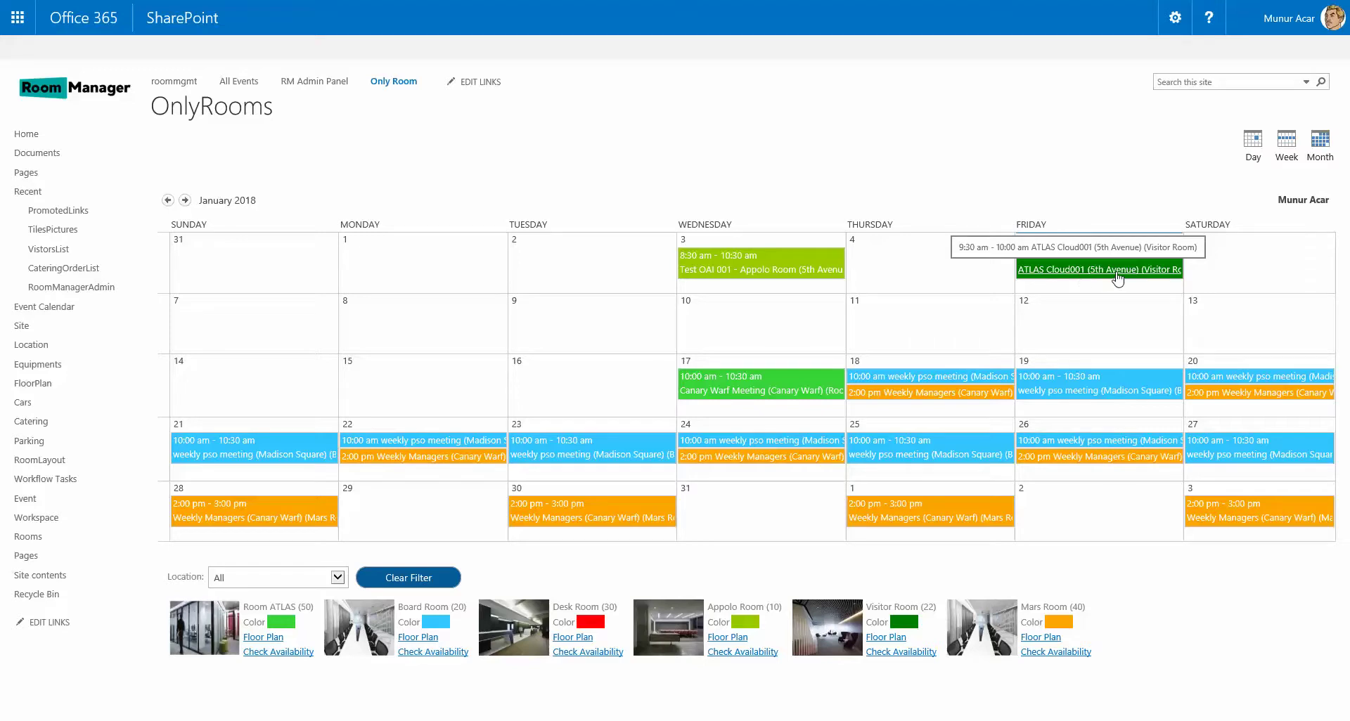
left_click(1116, 274)
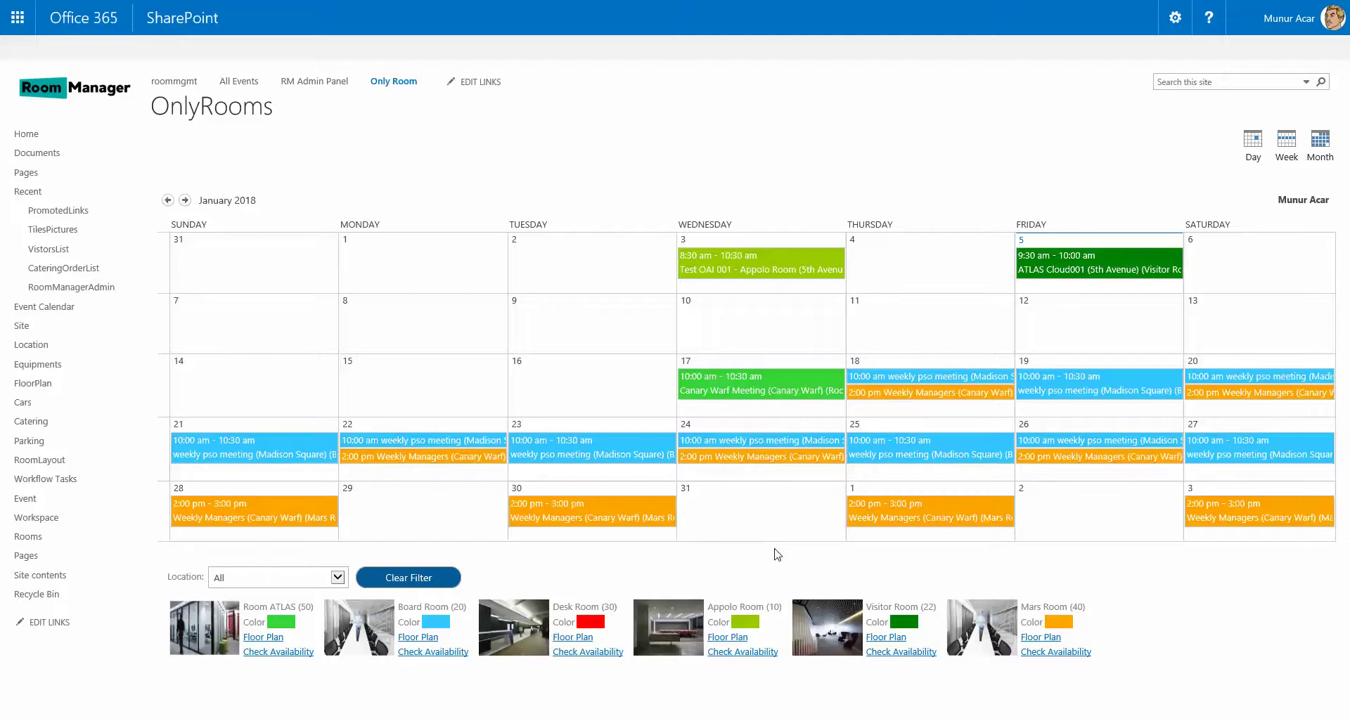
mouse_move(1085, 536)
Open the RM Admin Panel's Admin Panel item and highlight IsContentApprovalRequired, set to No.
left_click(323, 82)
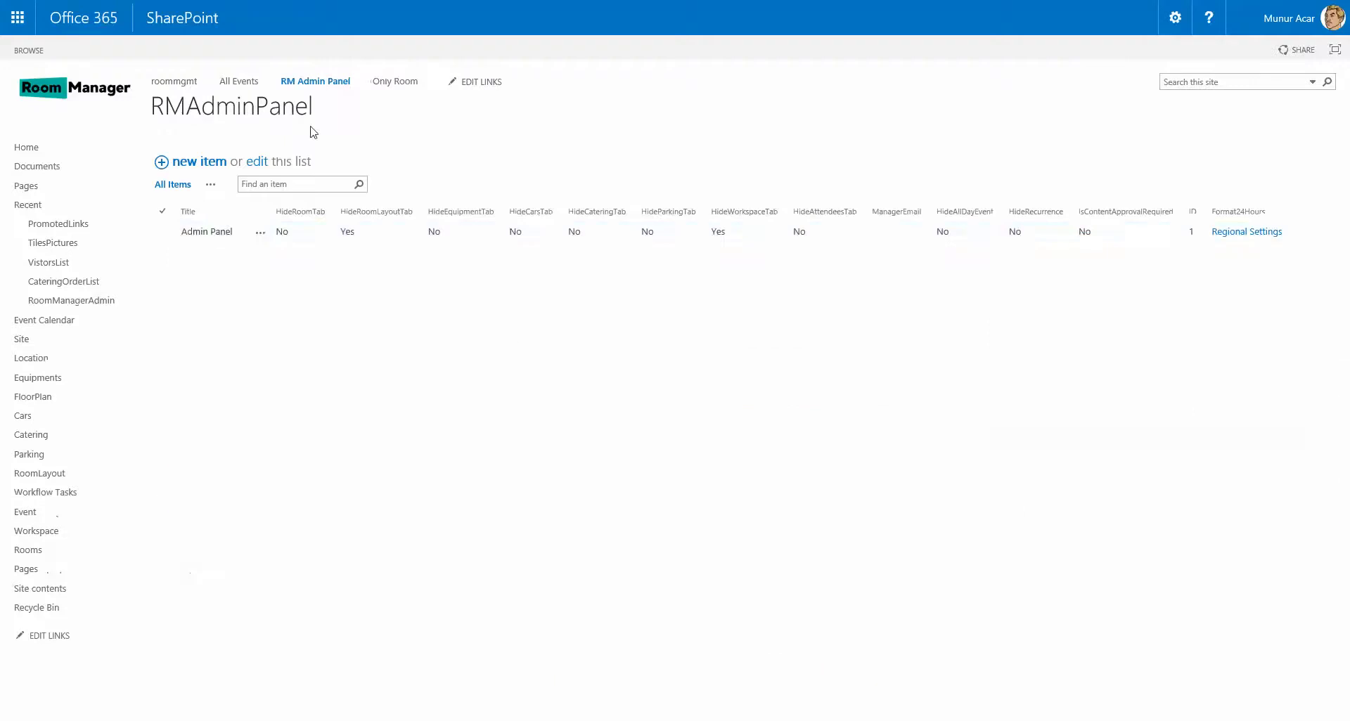
left_click(208, 232)
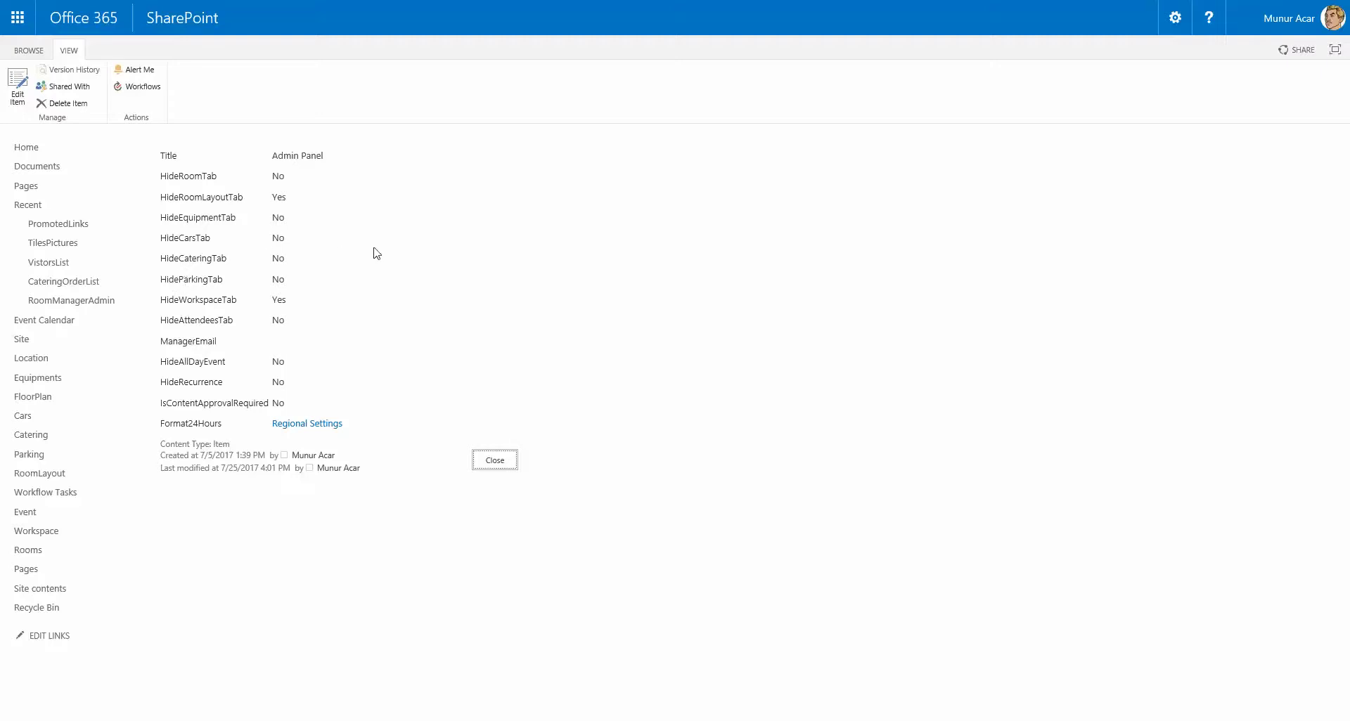
left_click_drag(161, 404, 271, 407)
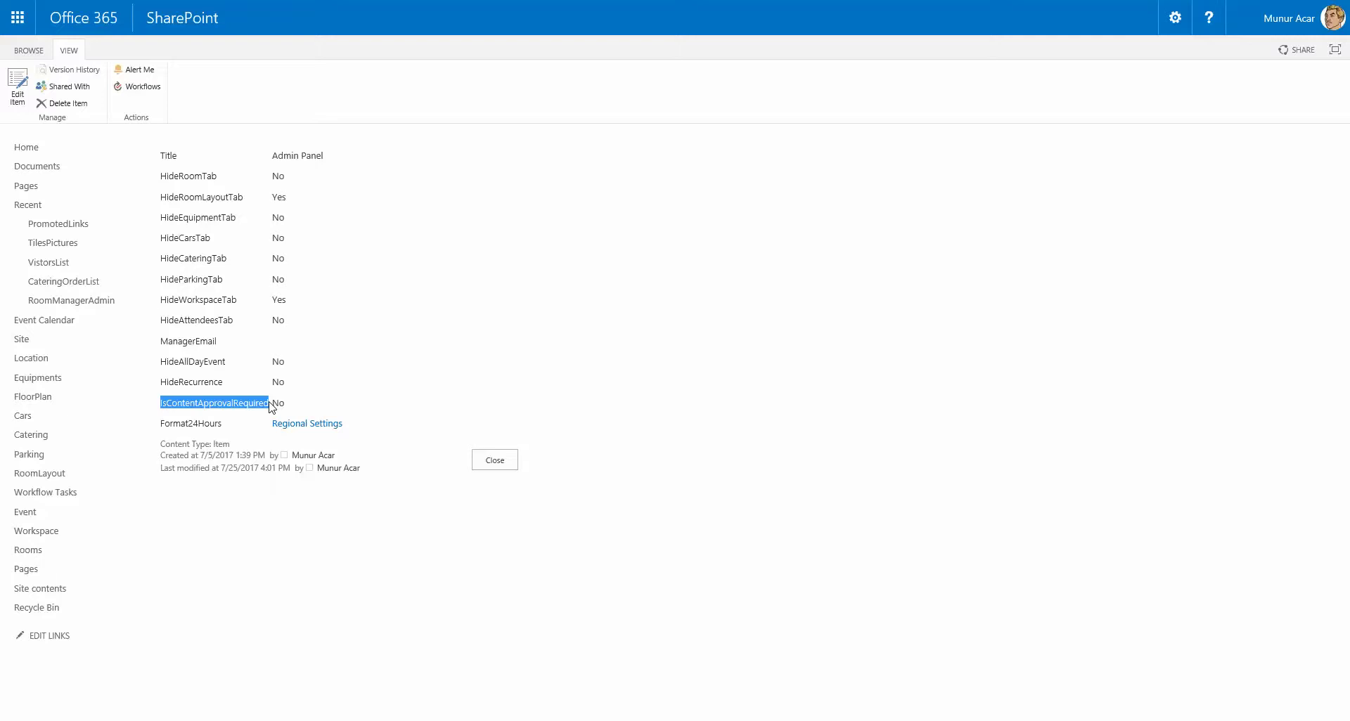